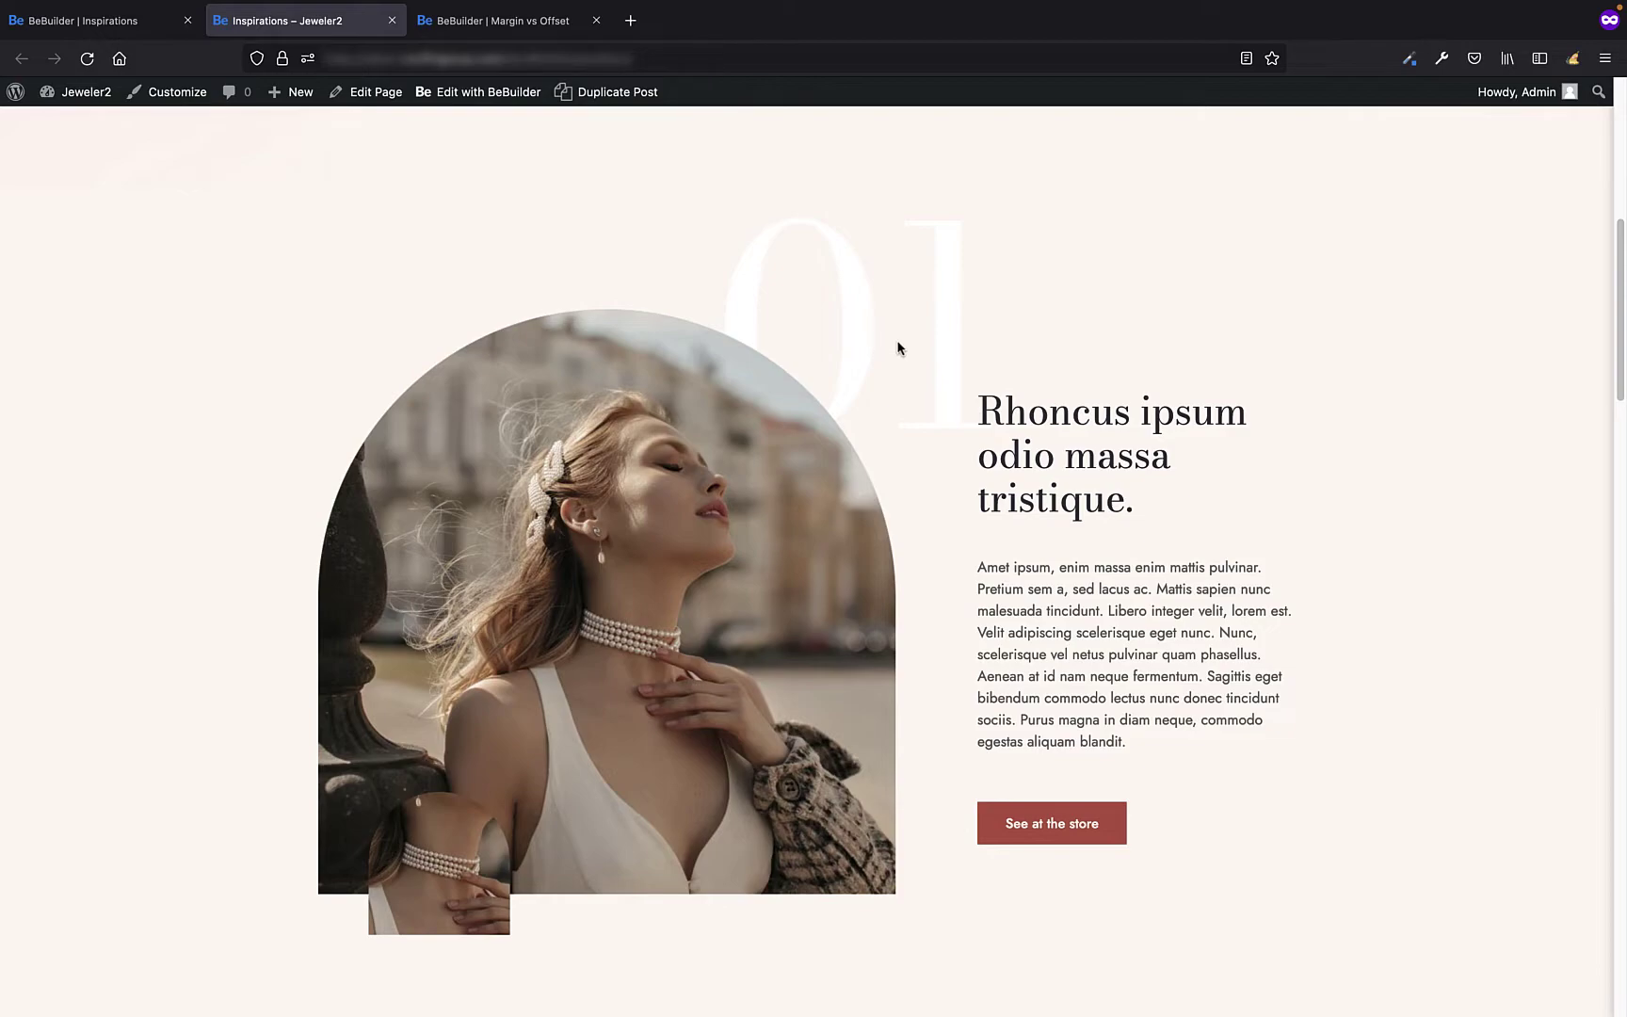
Step: Switch to the BeBuilder editor tab for the Margin vs Offset page
left_click(499, 20)
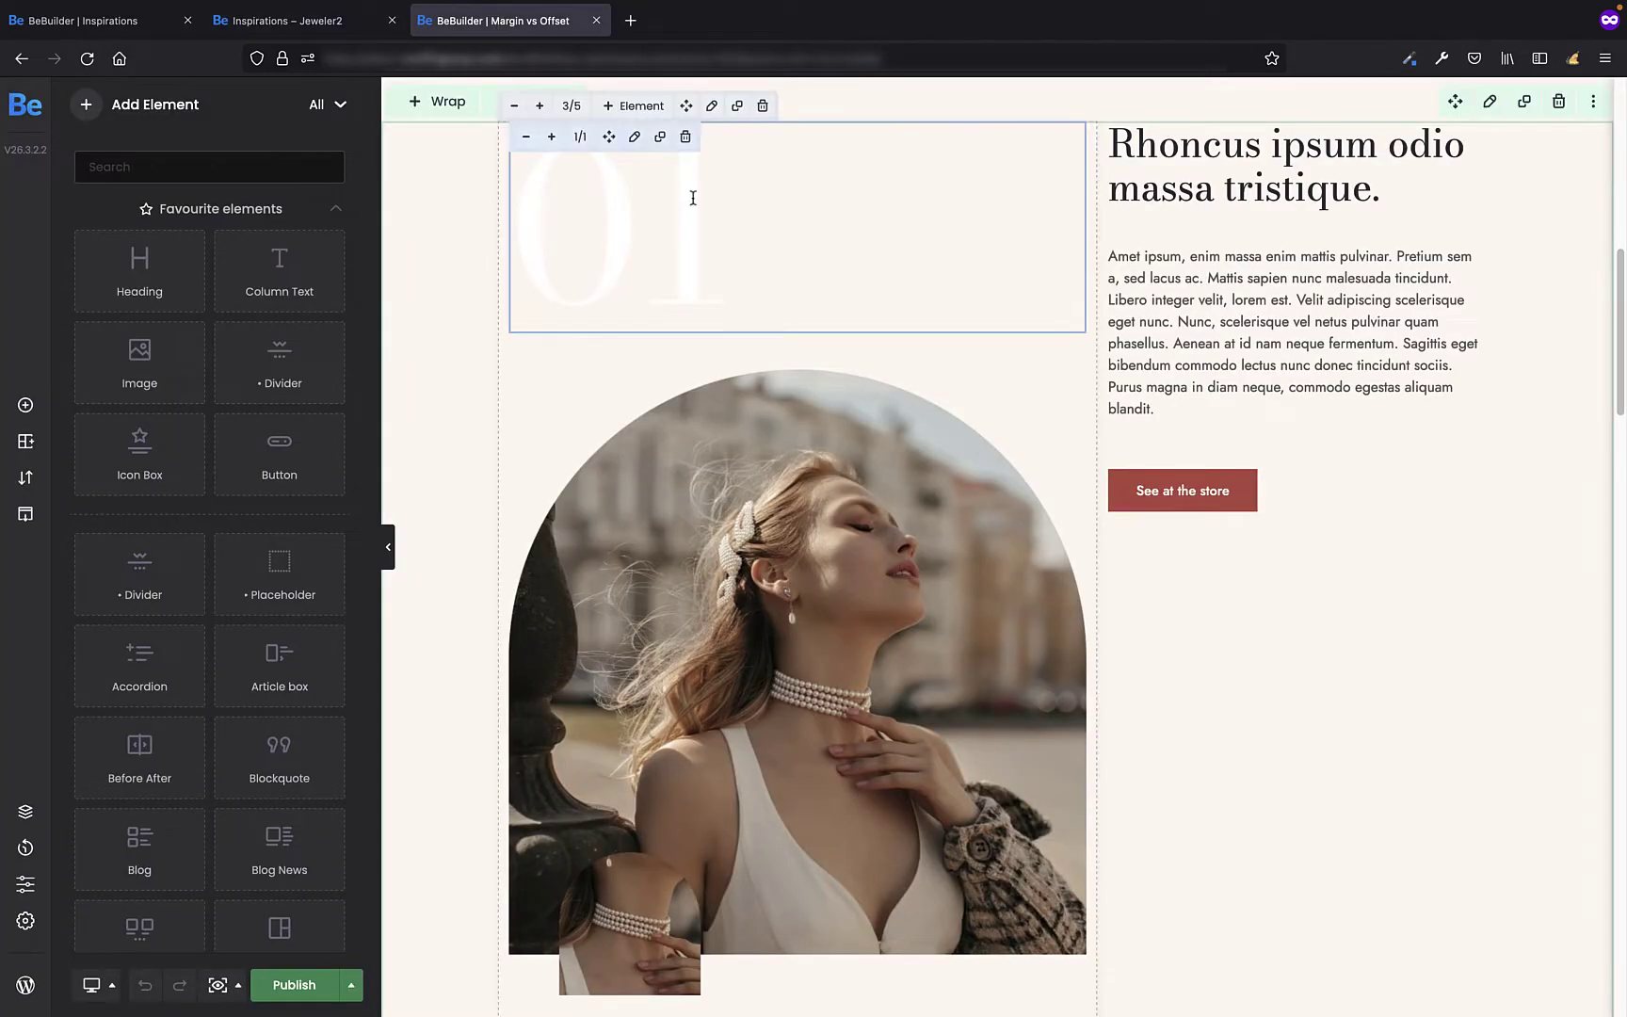
Step: Show the Style tab and Typography options of the large 01 text column
left_click(823, 230)
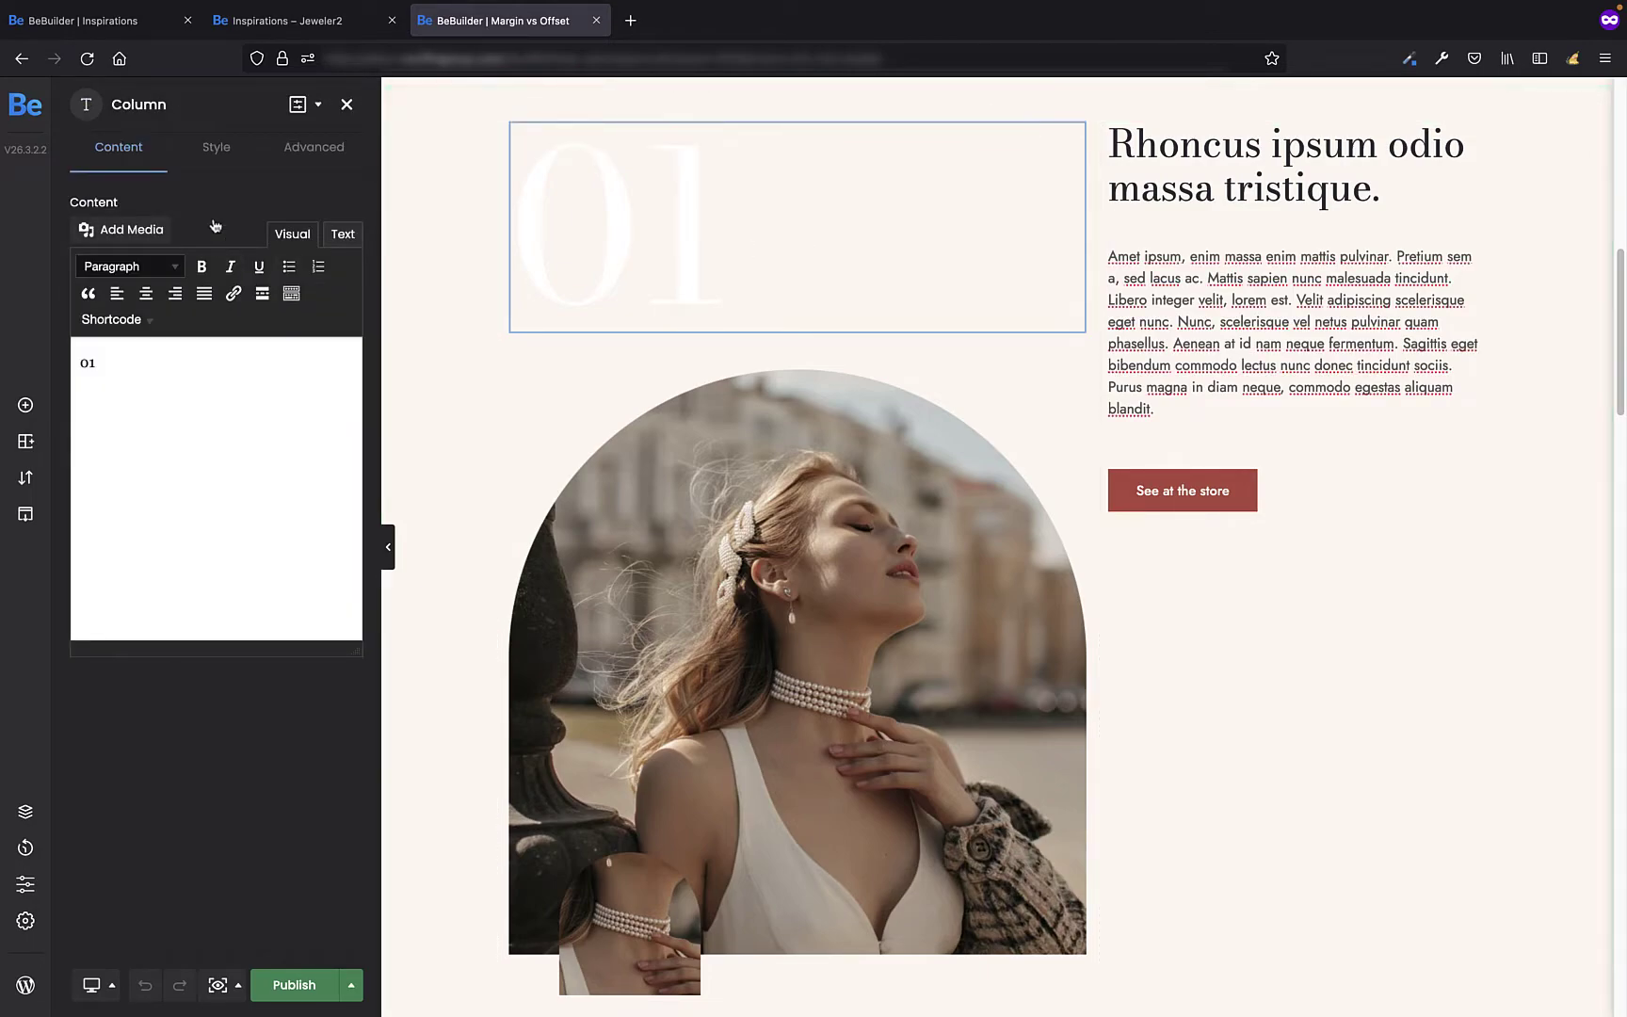
left_click(216, 147)
left_click(337, 507)
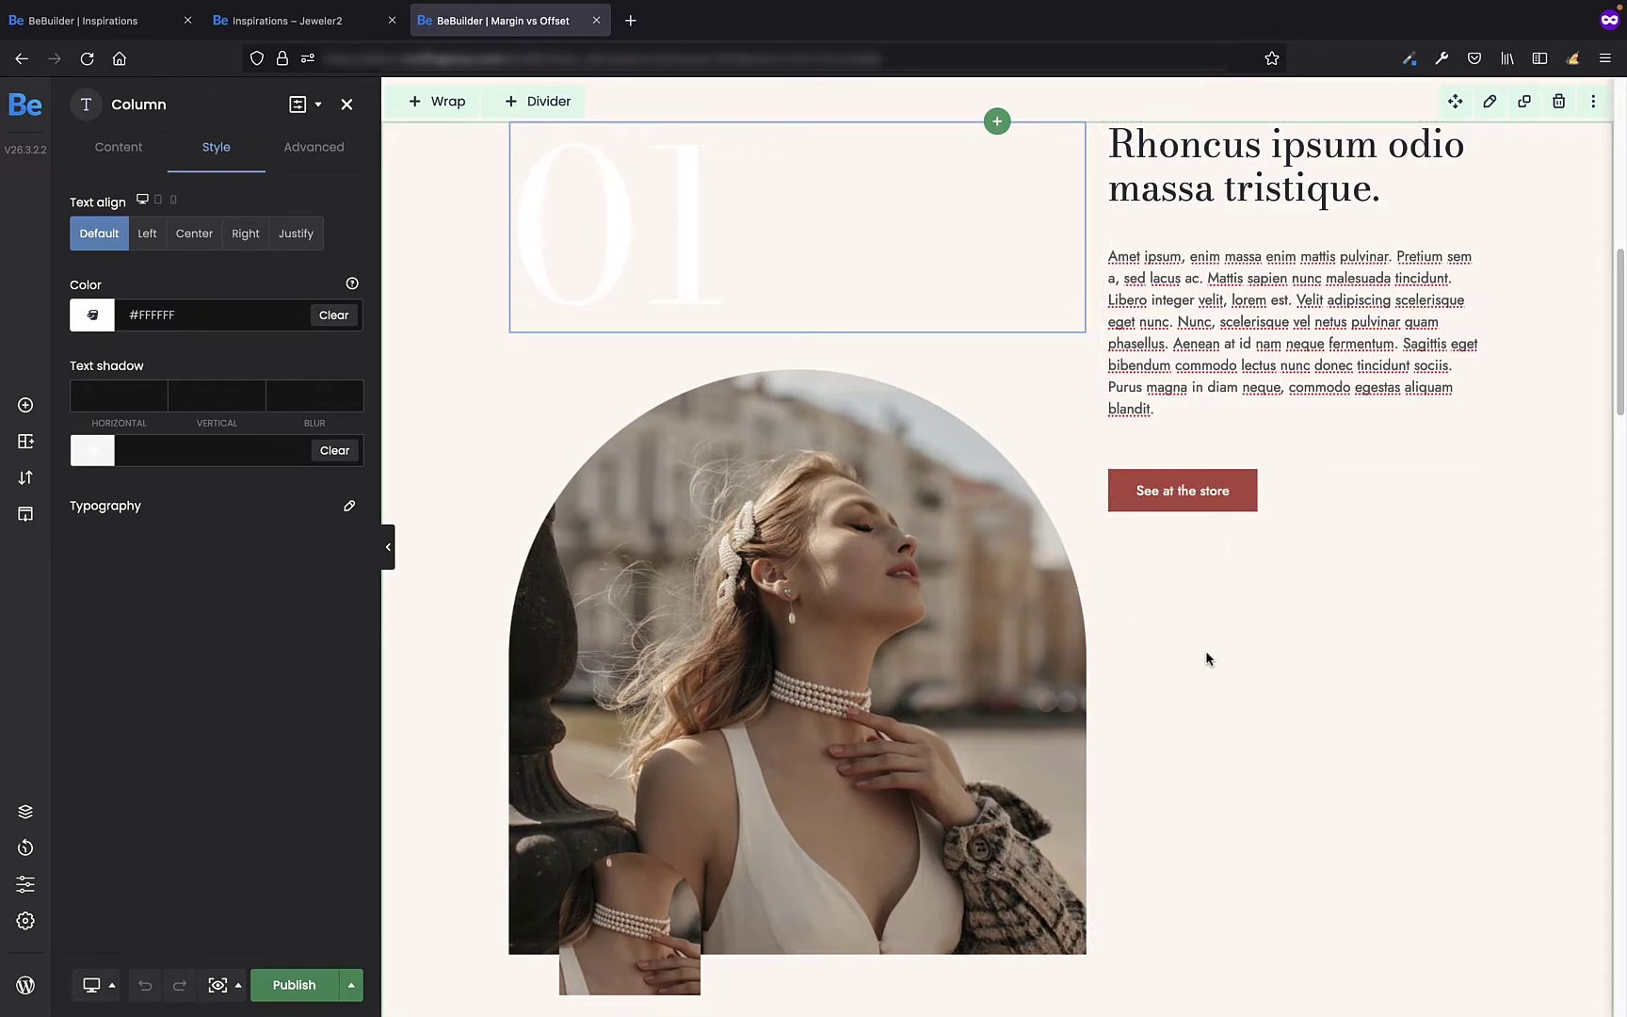
Step: Set the jewelry section's Advanced > Positioning wraps vertical spacing to Center
left_click(1165, 672)
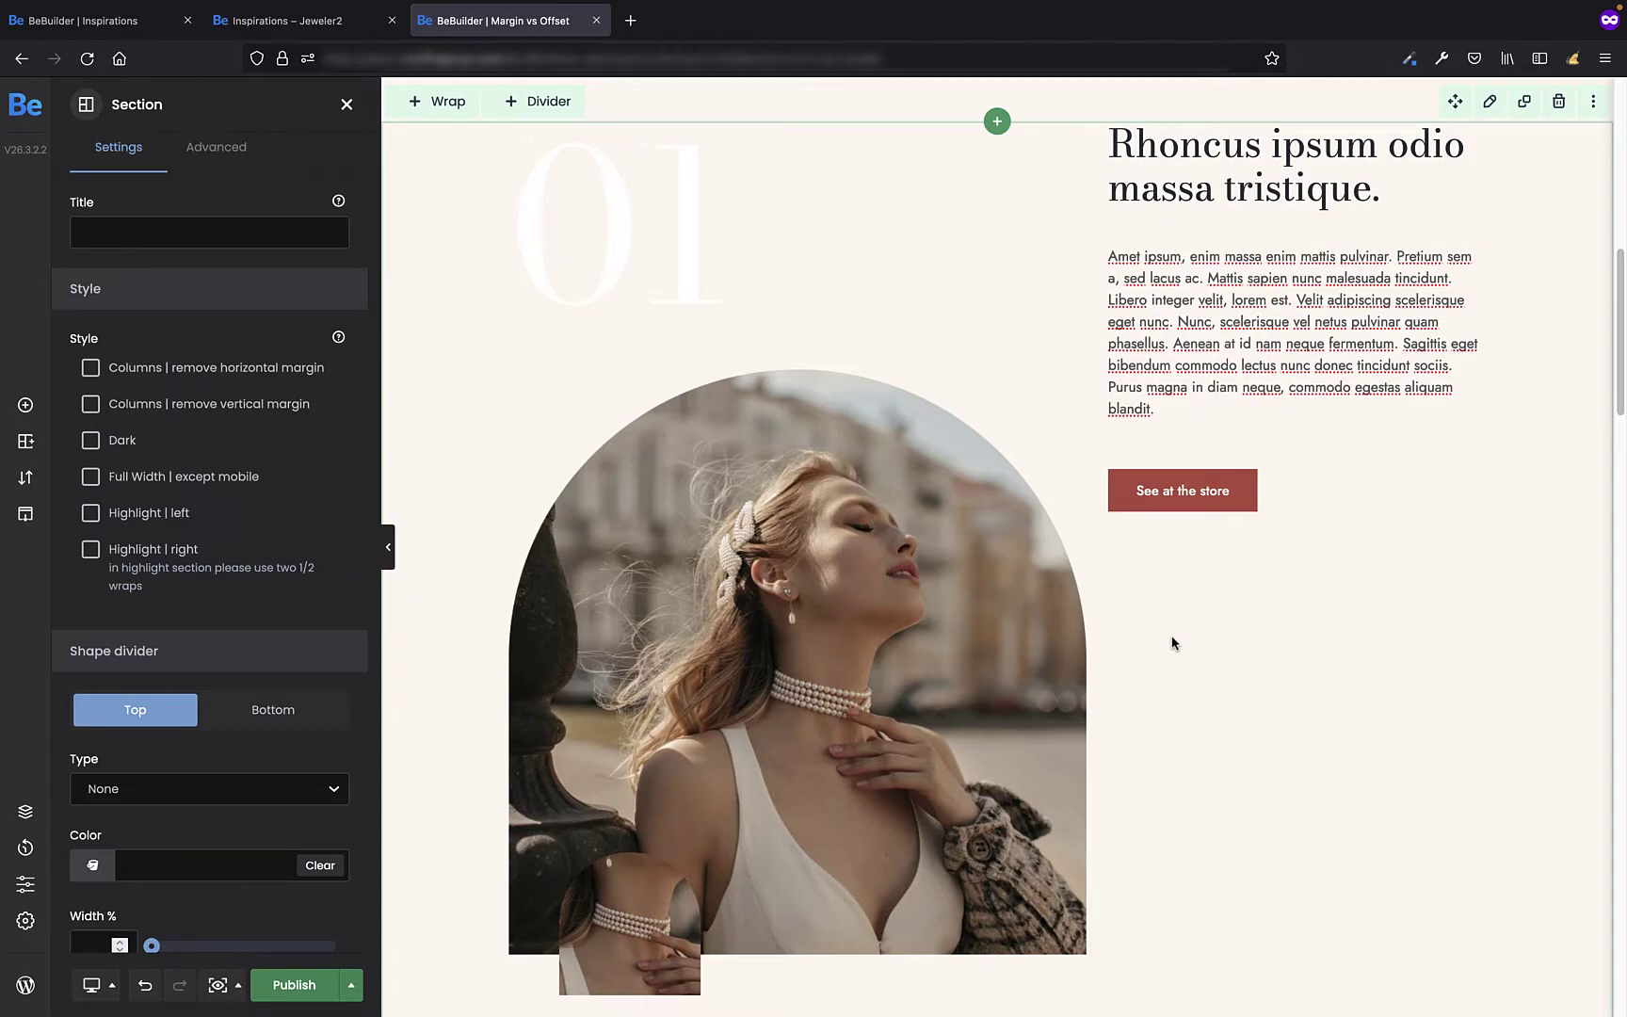
right_click(1172, 643)
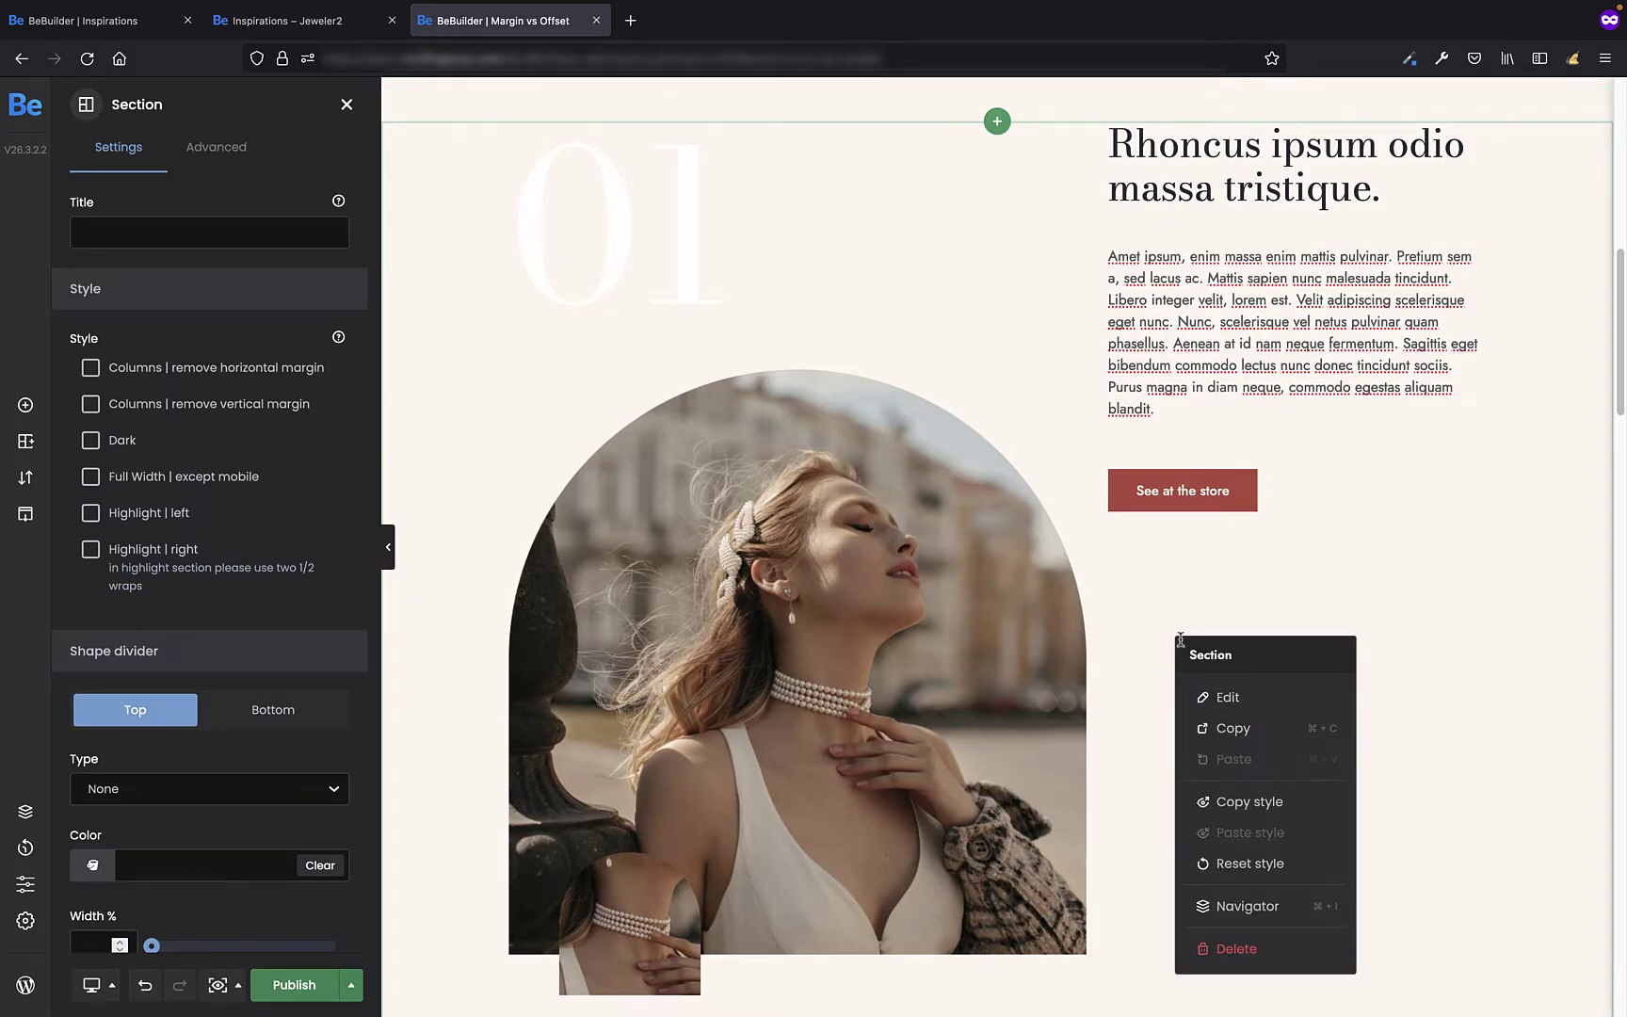
left_click(1220, 694)
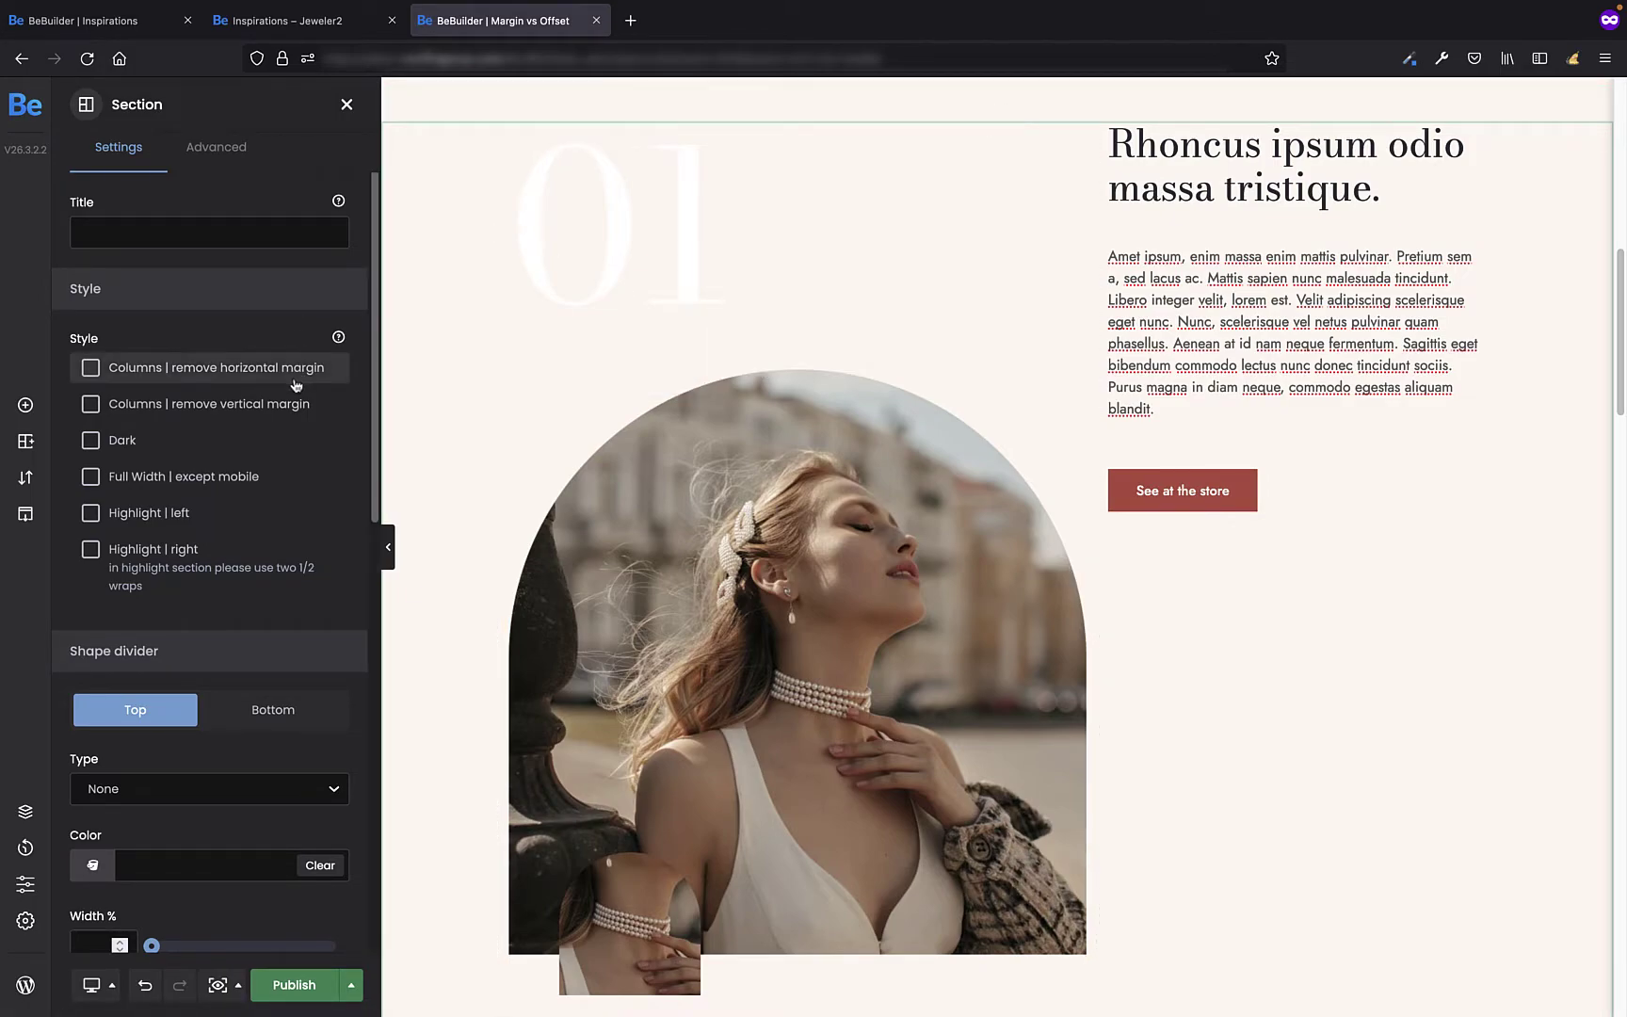
left_click(236, 150)
left_click(232, 334)
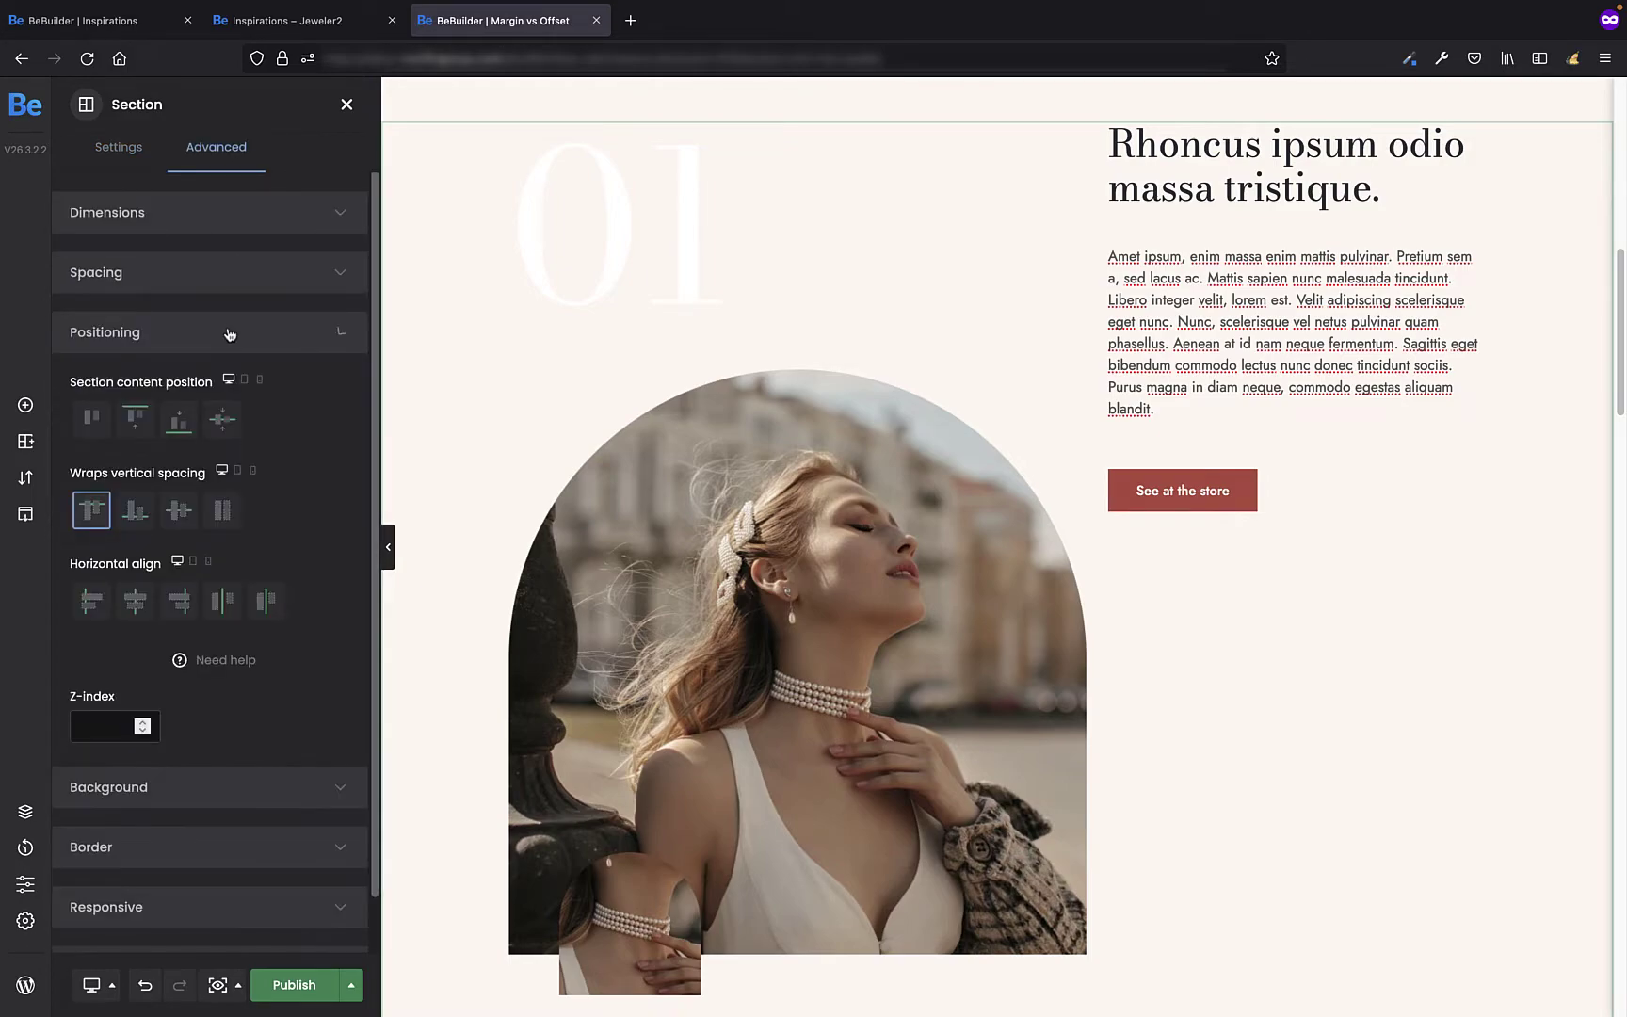
left_click(183, 517)
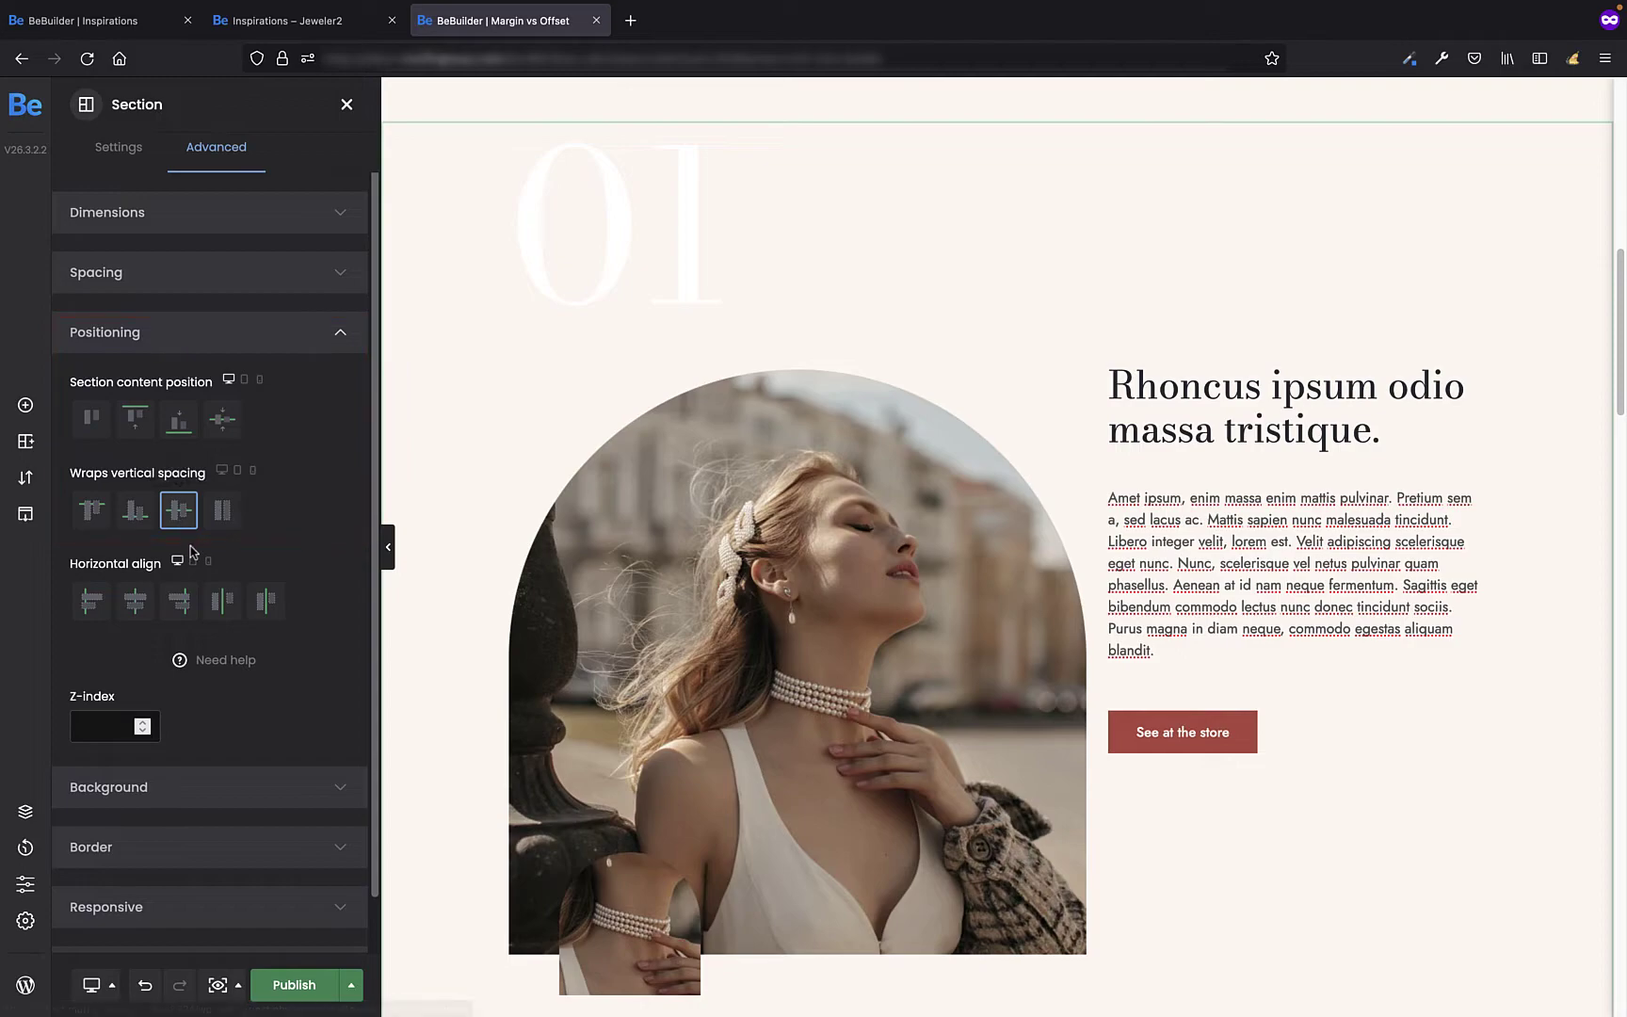
key("ctrl+z")
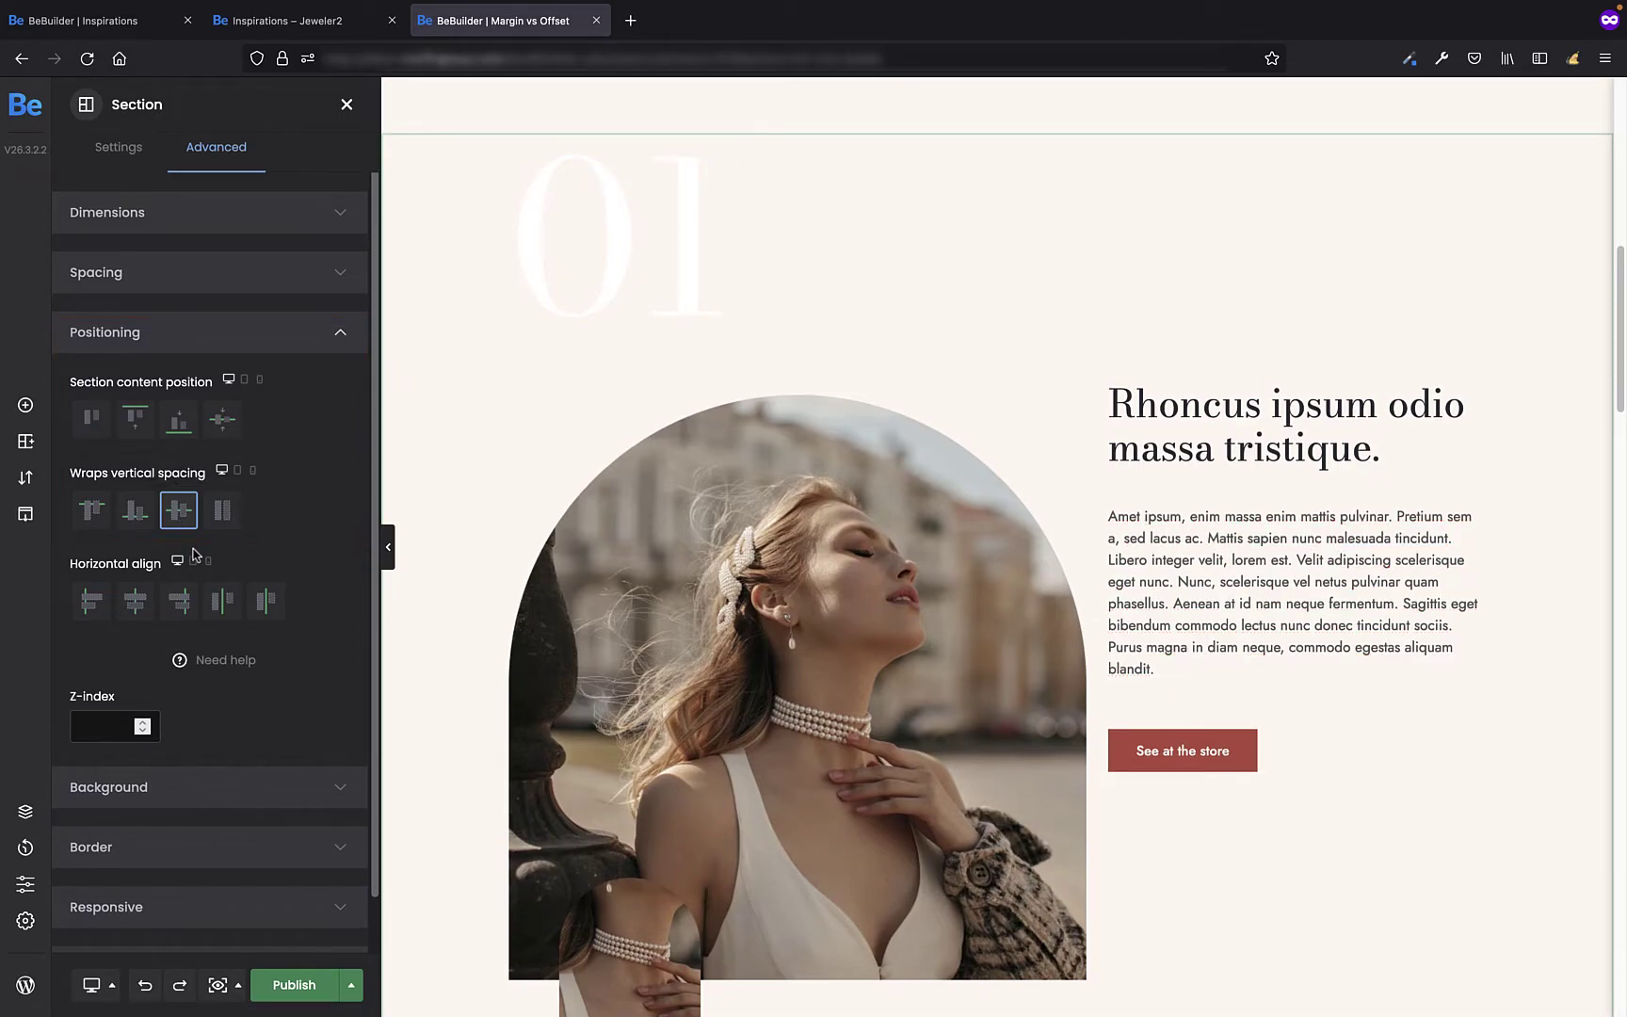
left_click(584, 252)
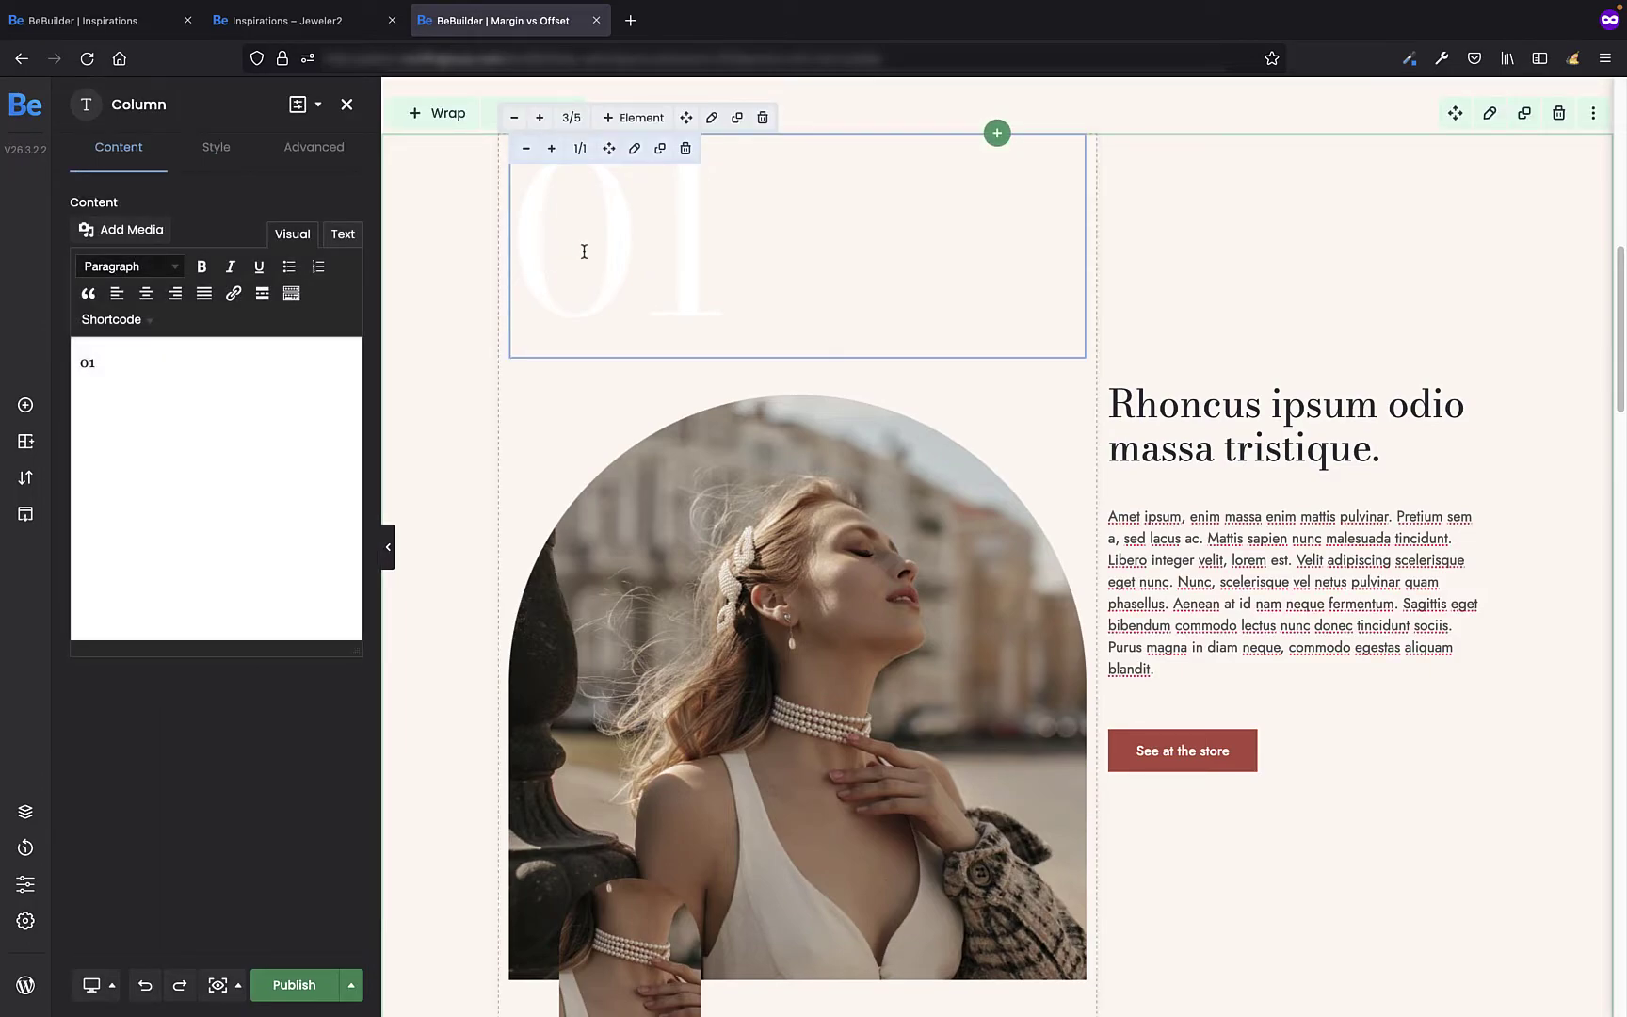
Step: Set the 01 column's Dimensions width to Inline
left_click(302, 153)
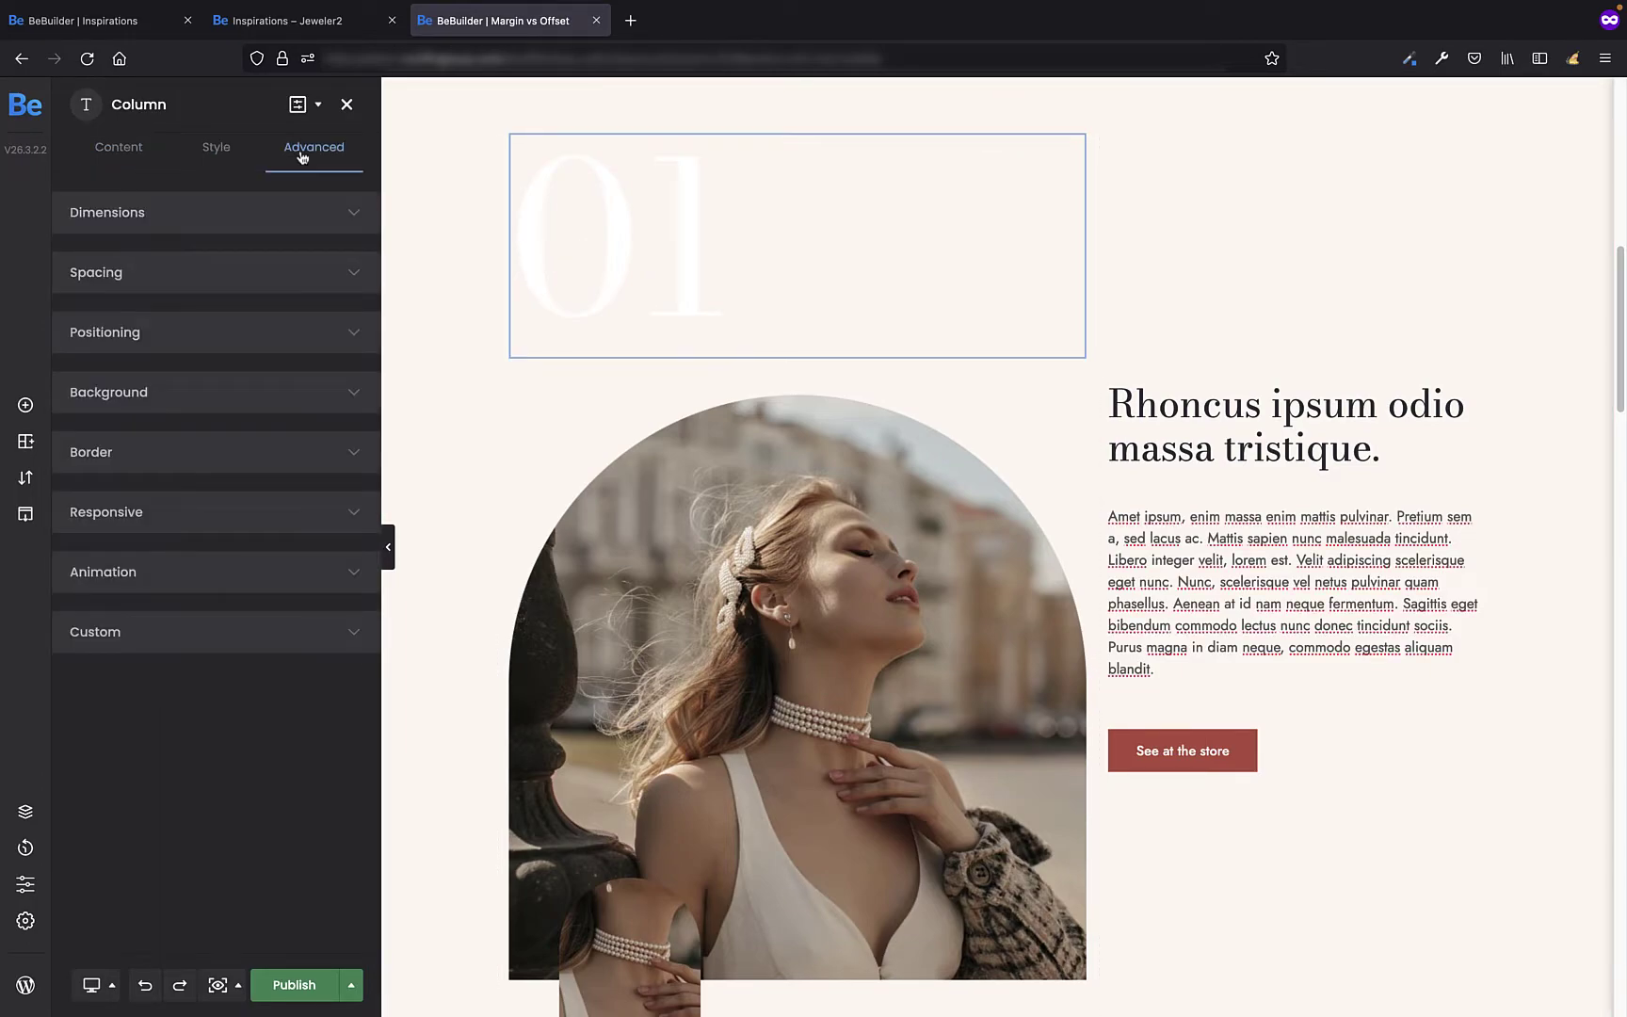
left_click(262, 214)
left_click(240, 292)
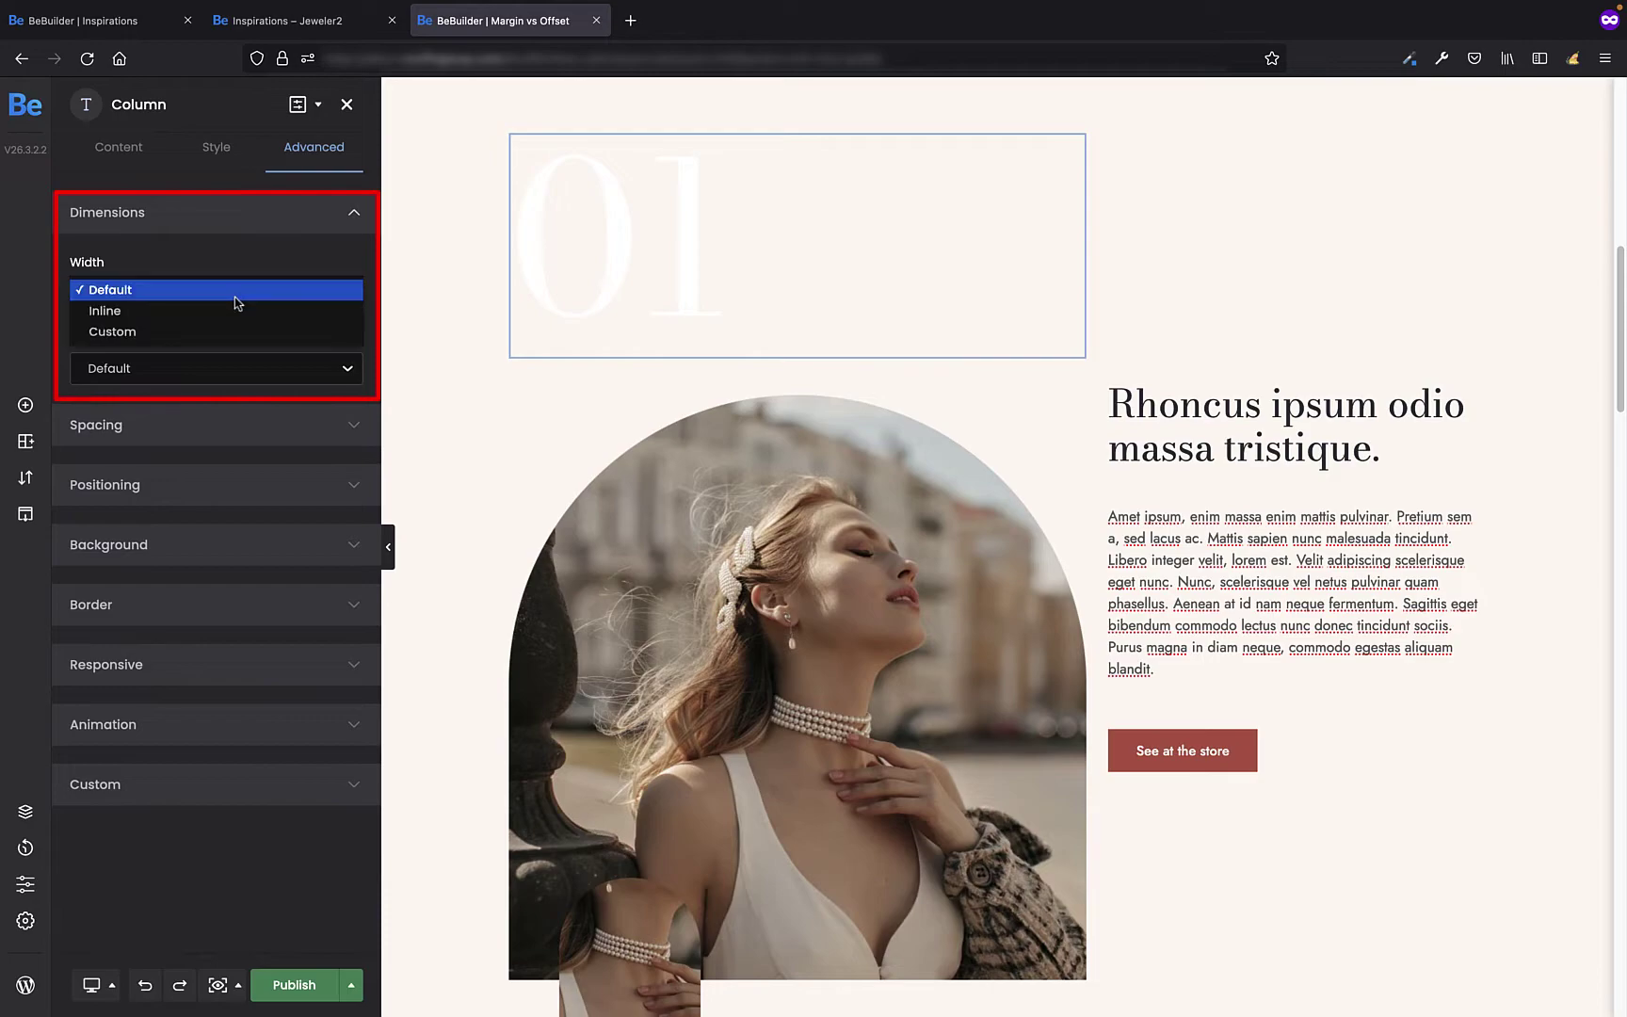
left_click(227, 314)
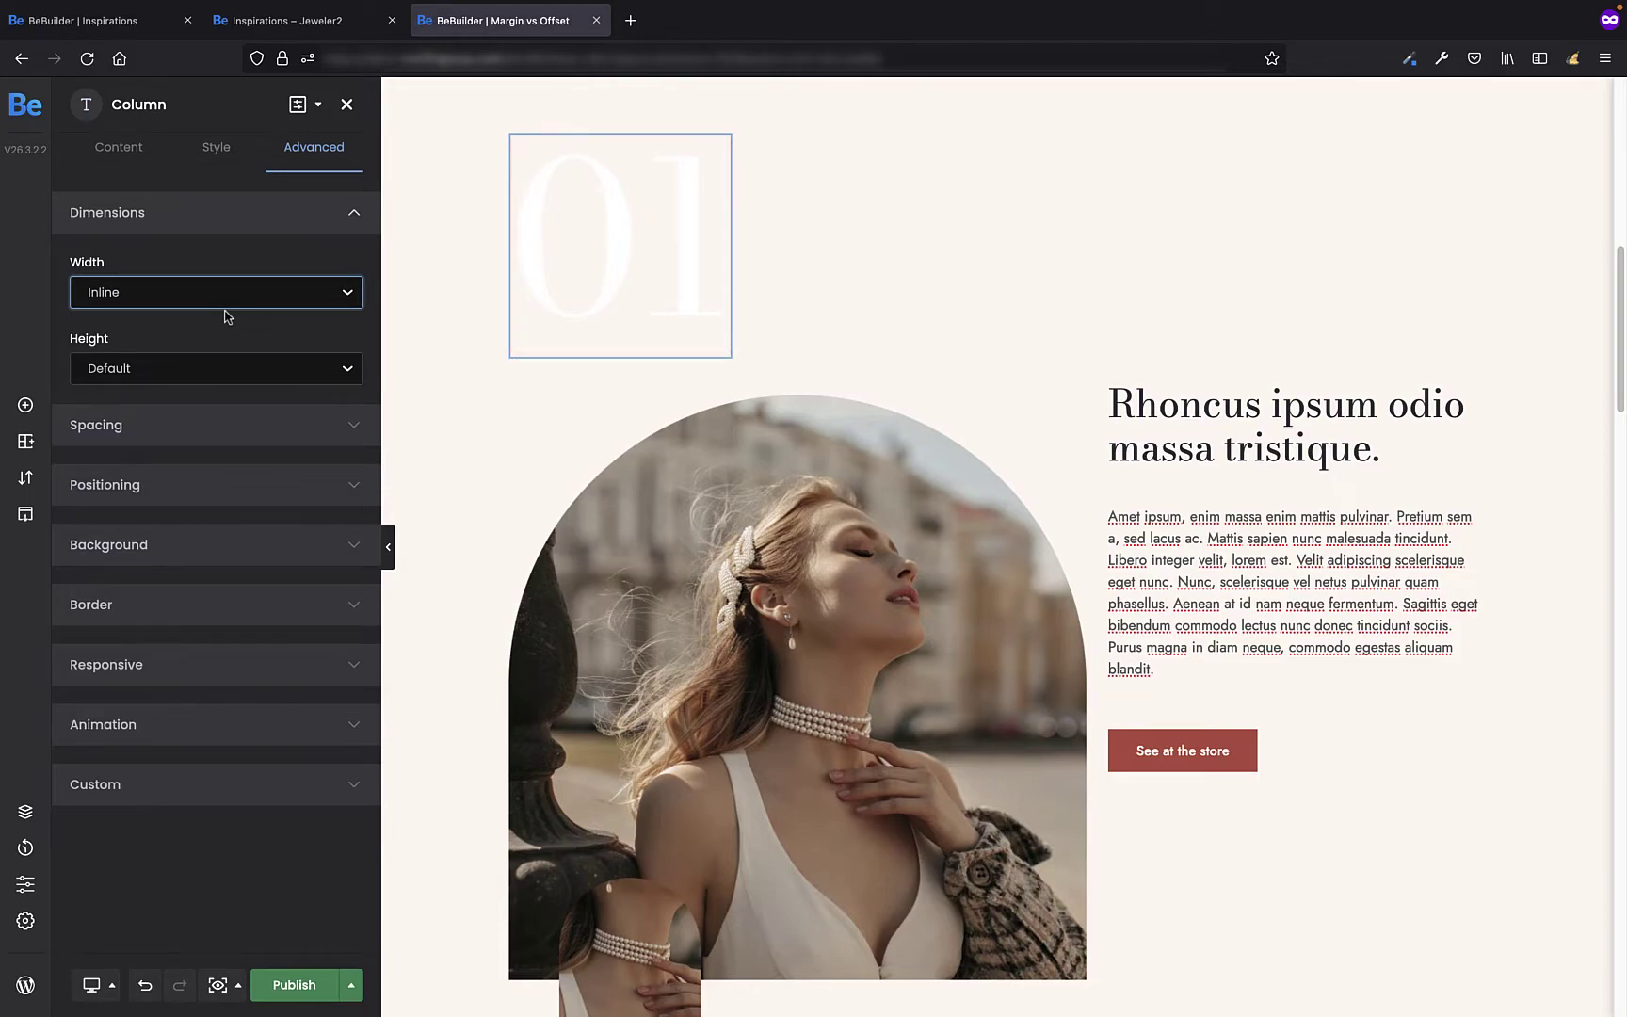
Step: Give the 01 column a -50% bottom margin
left_click(212, 431)
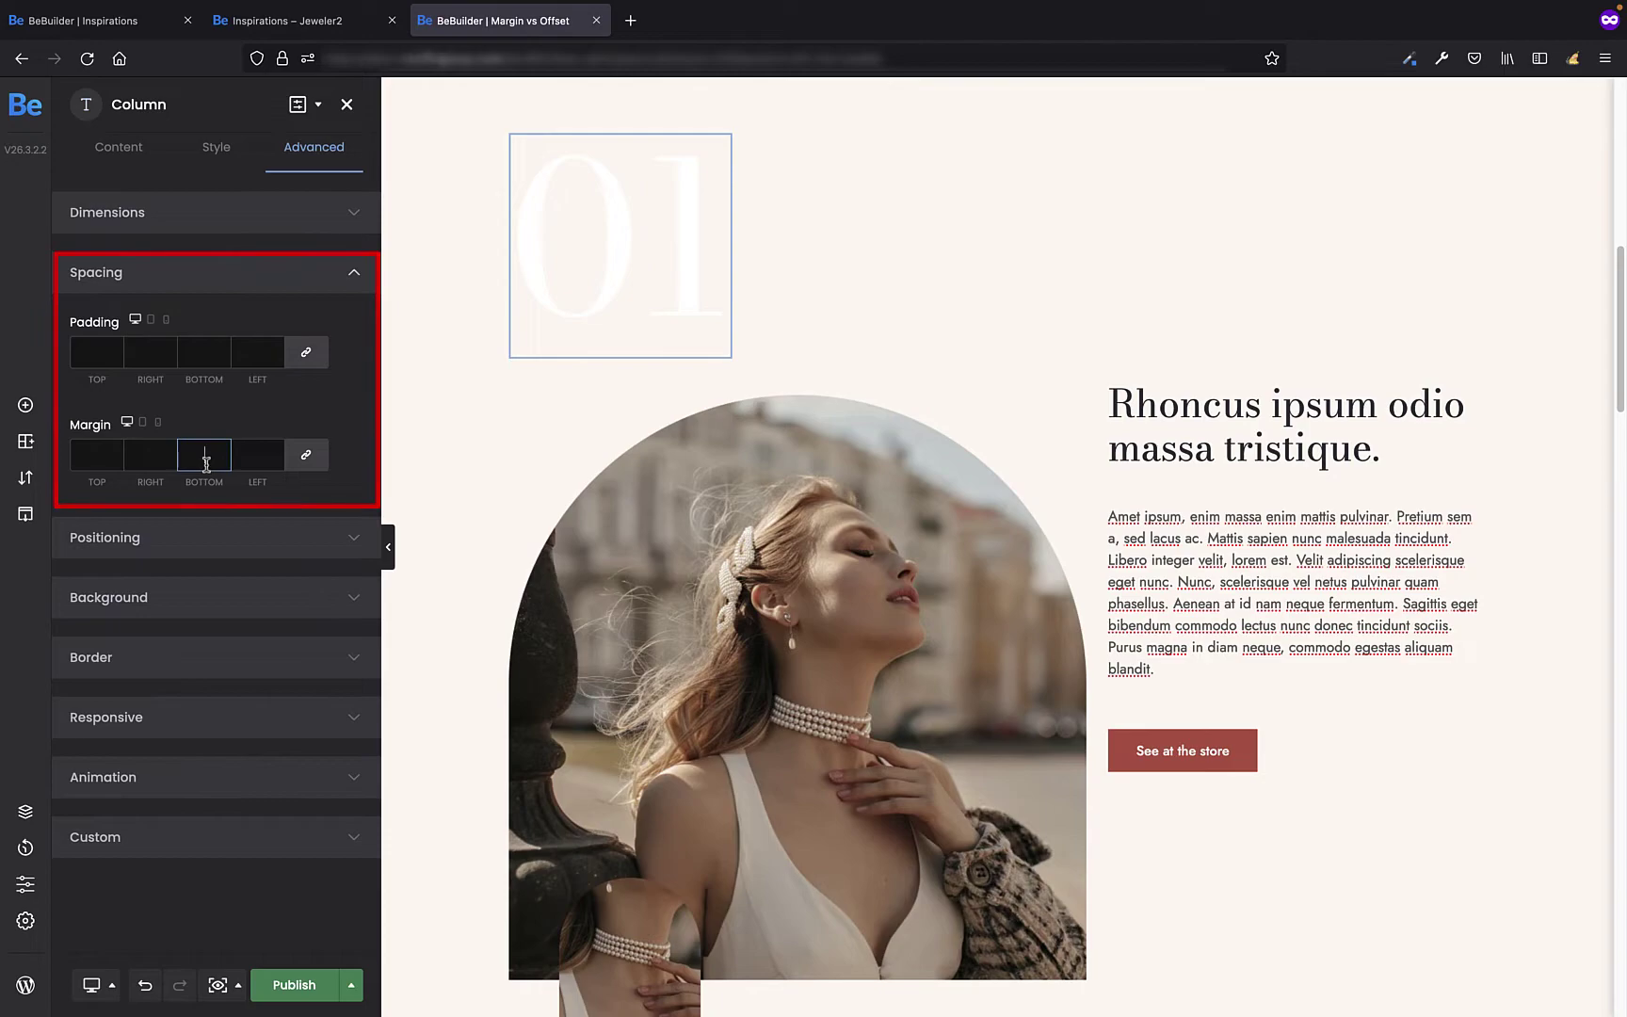
left_click(206, 464)
type("-50%")
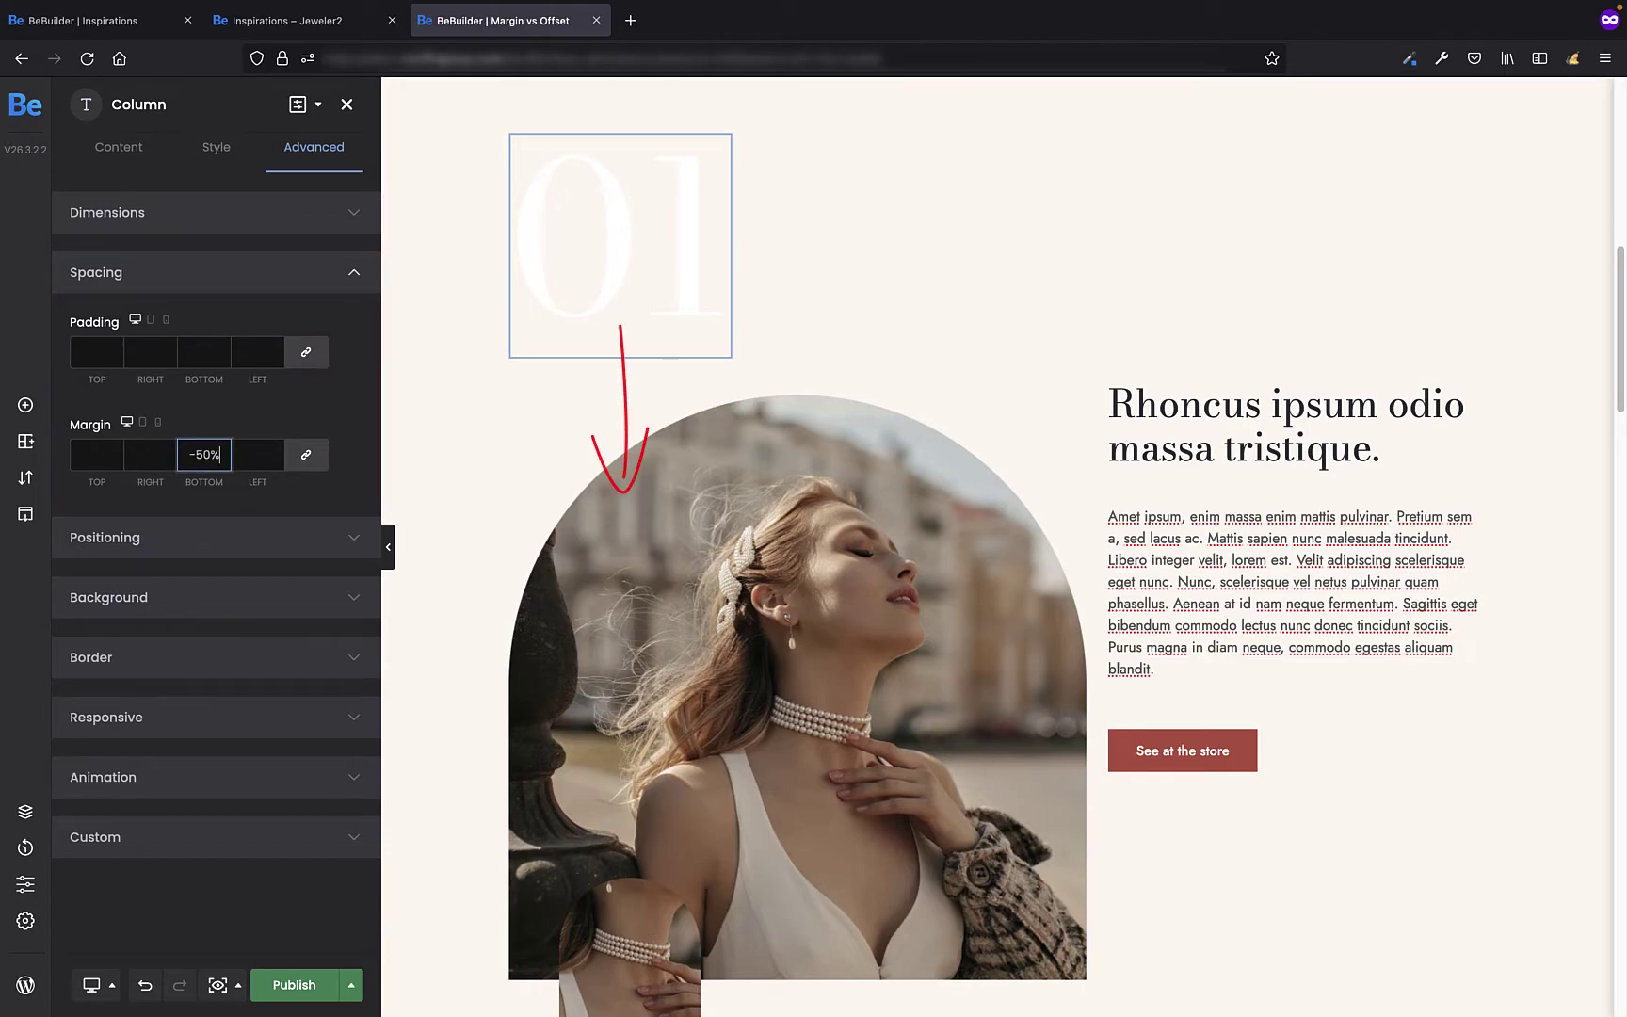
left_click(237, 430)
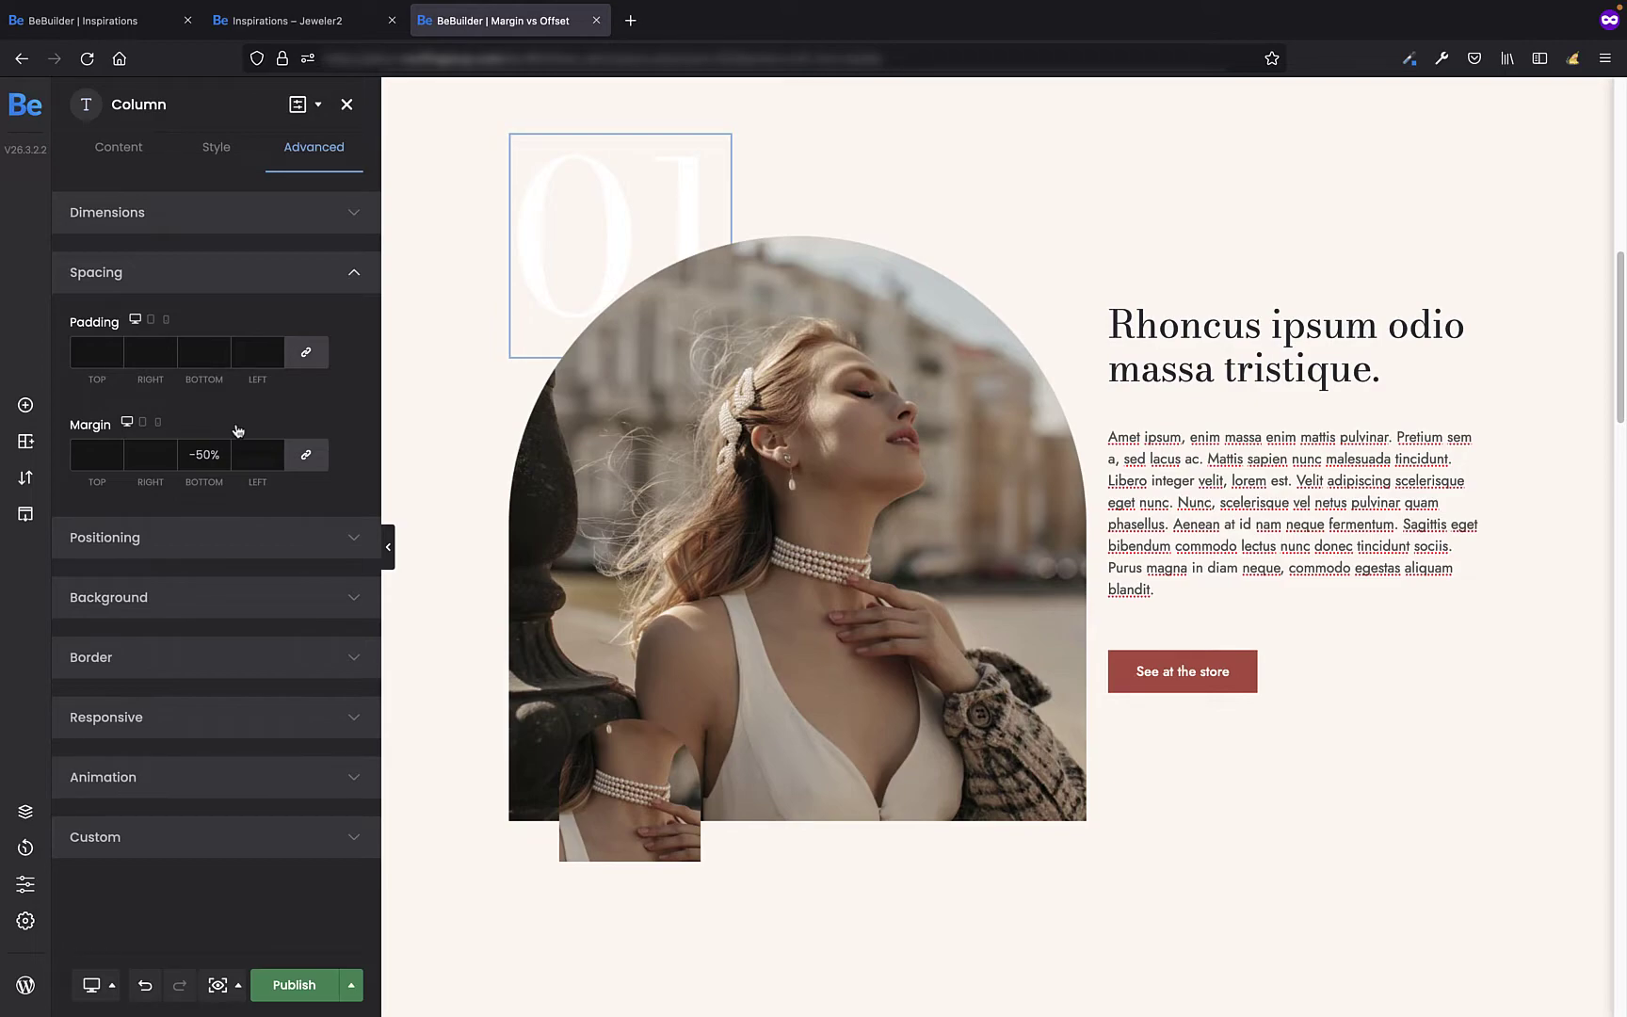
Step: Set the image wrap's Elements horizontal align to Right under Advanced > Positioning
left_click(524, 878)
left_click(215, 153)
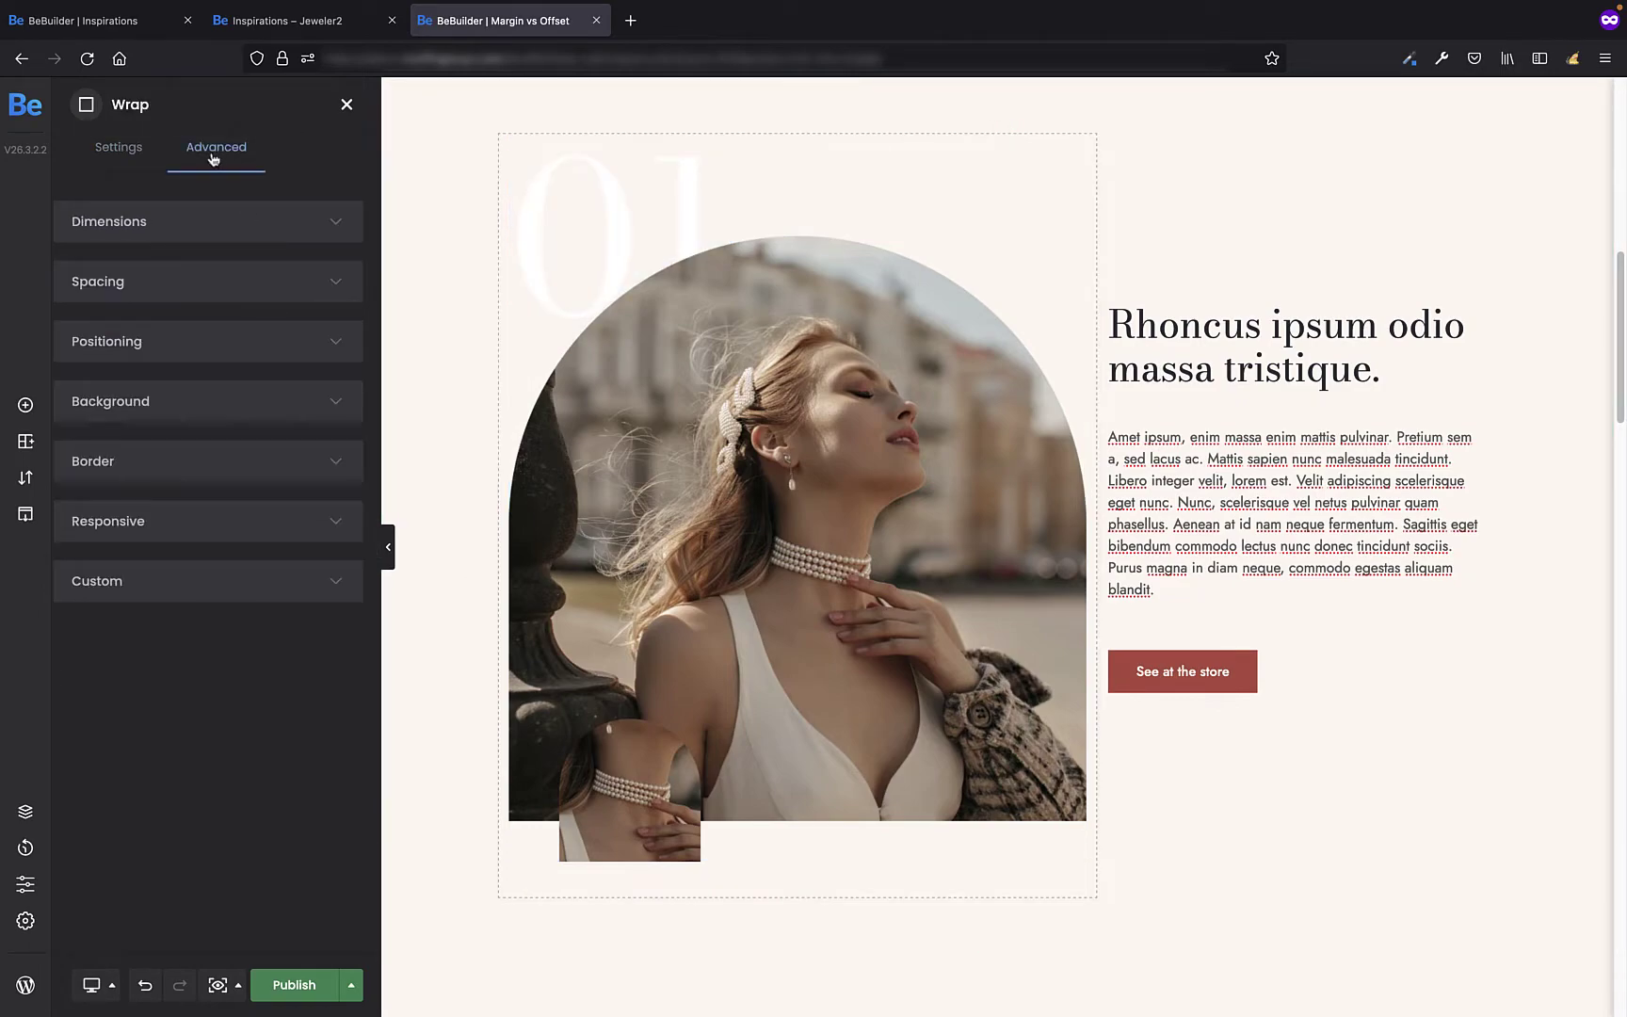
left_click(199, 348)
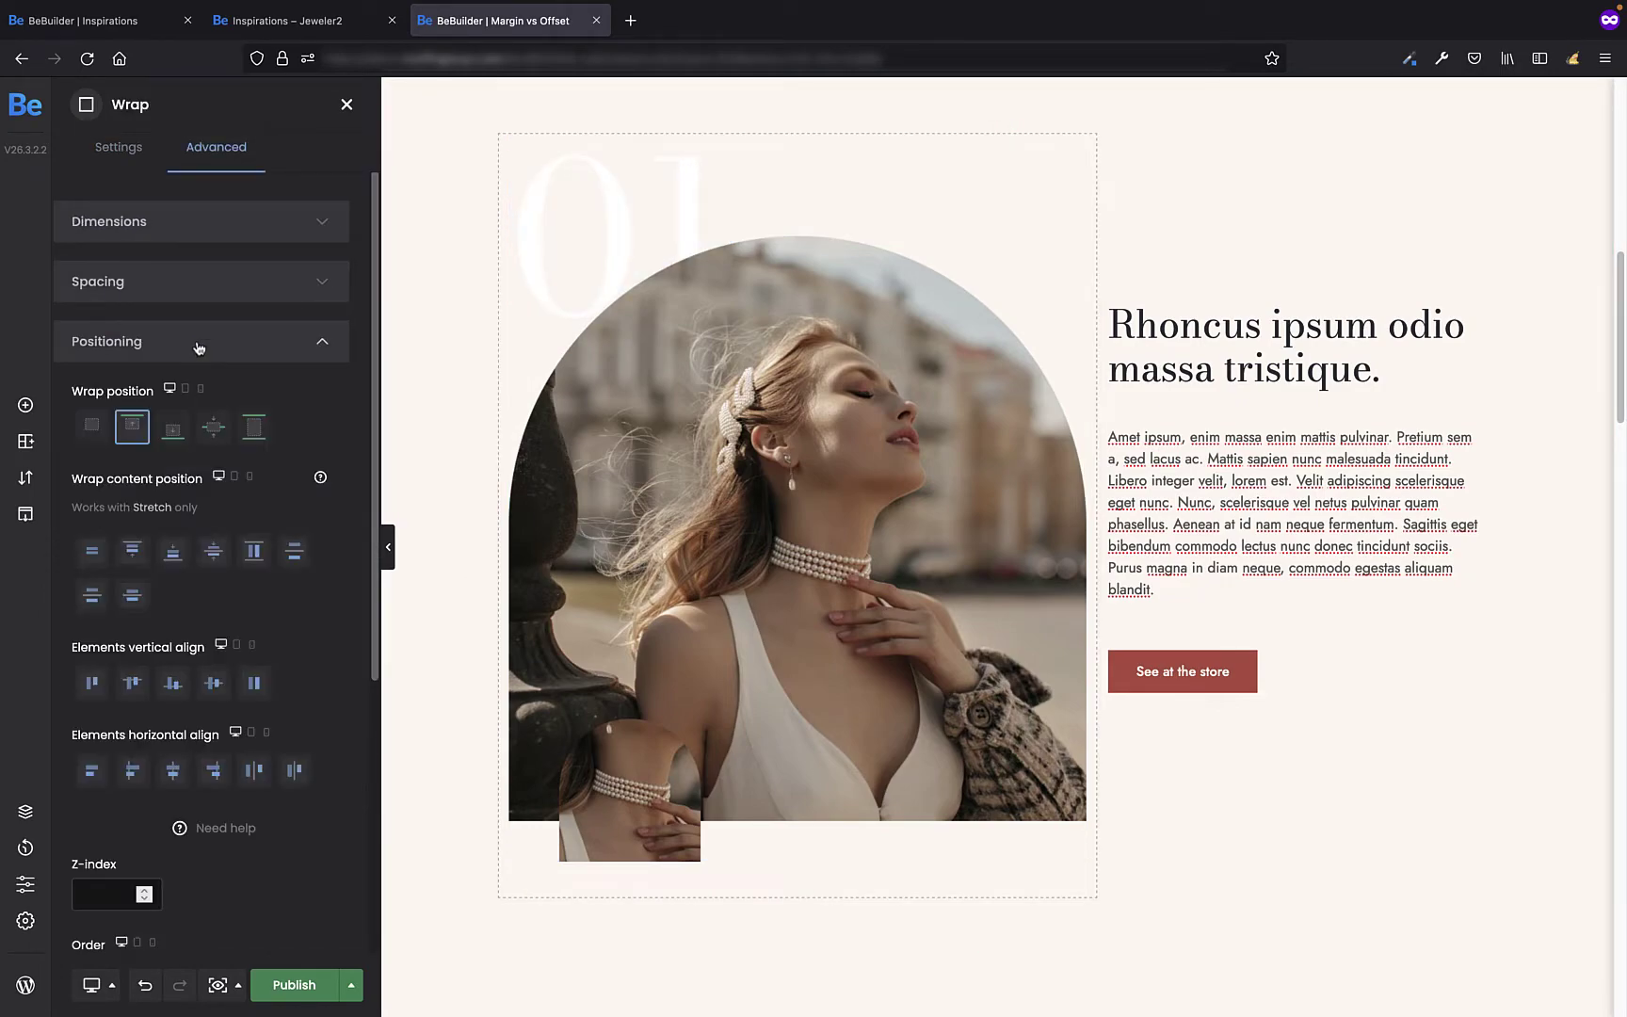
left_click(222, 774)
left_click(1002, 217)
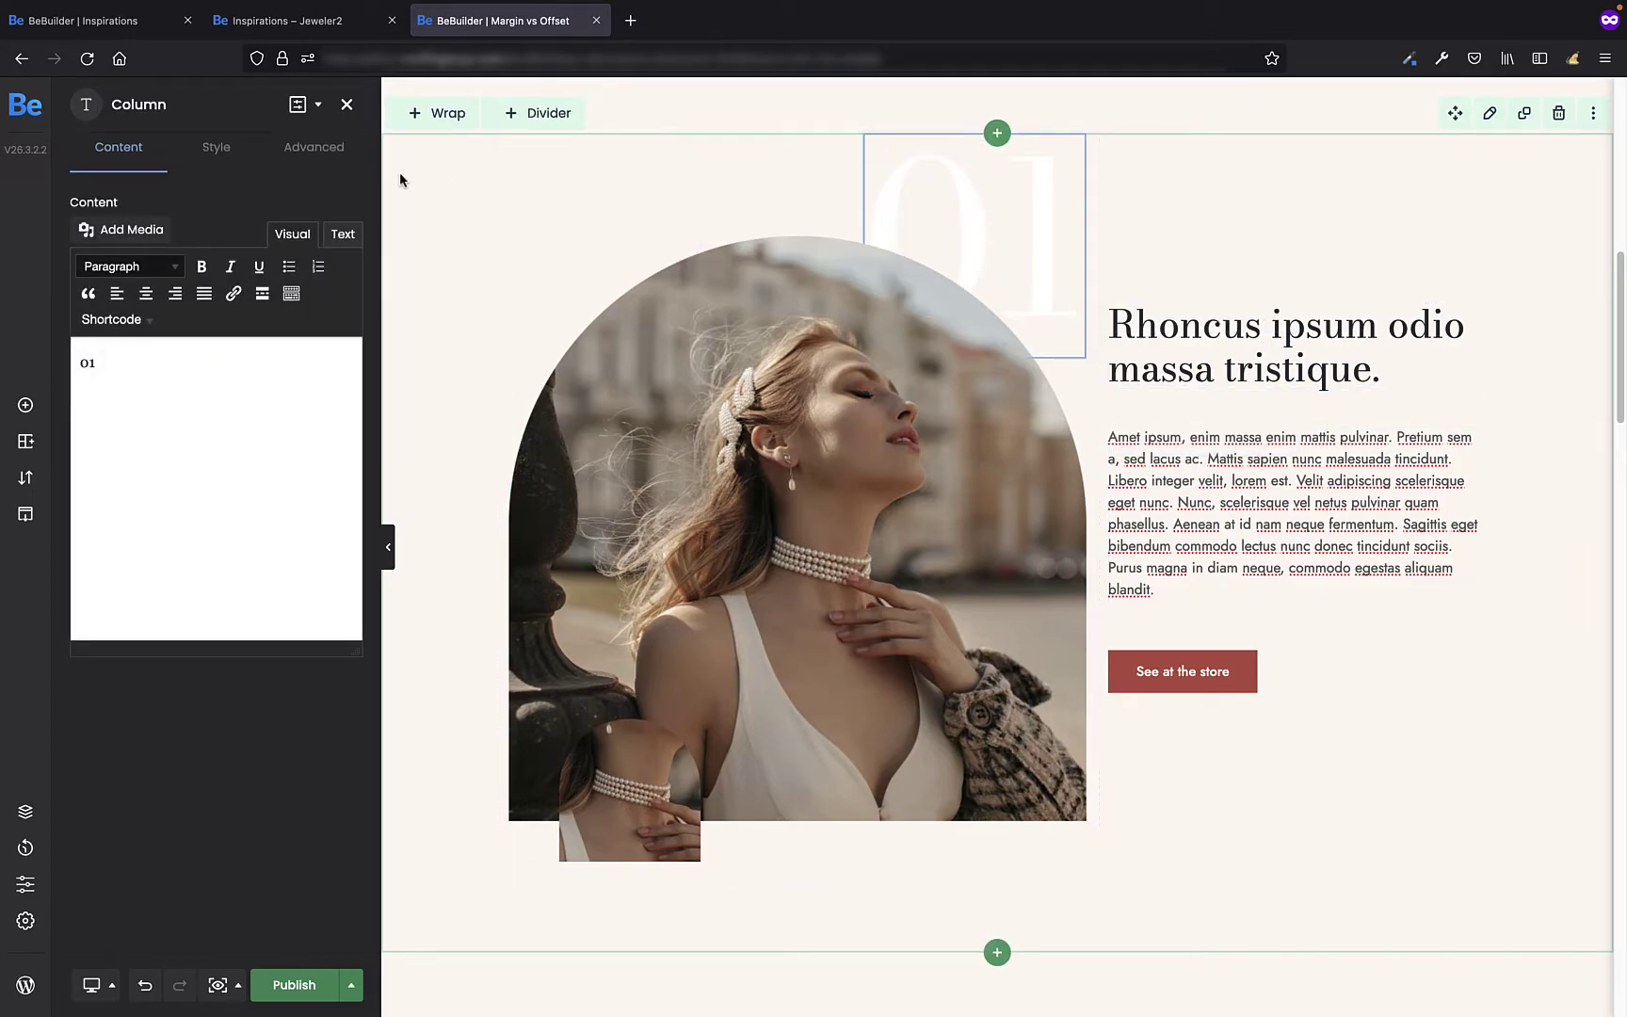
Step: Set the 01 column's position to Offset with a Right value of -35%
left_click(318, 153)
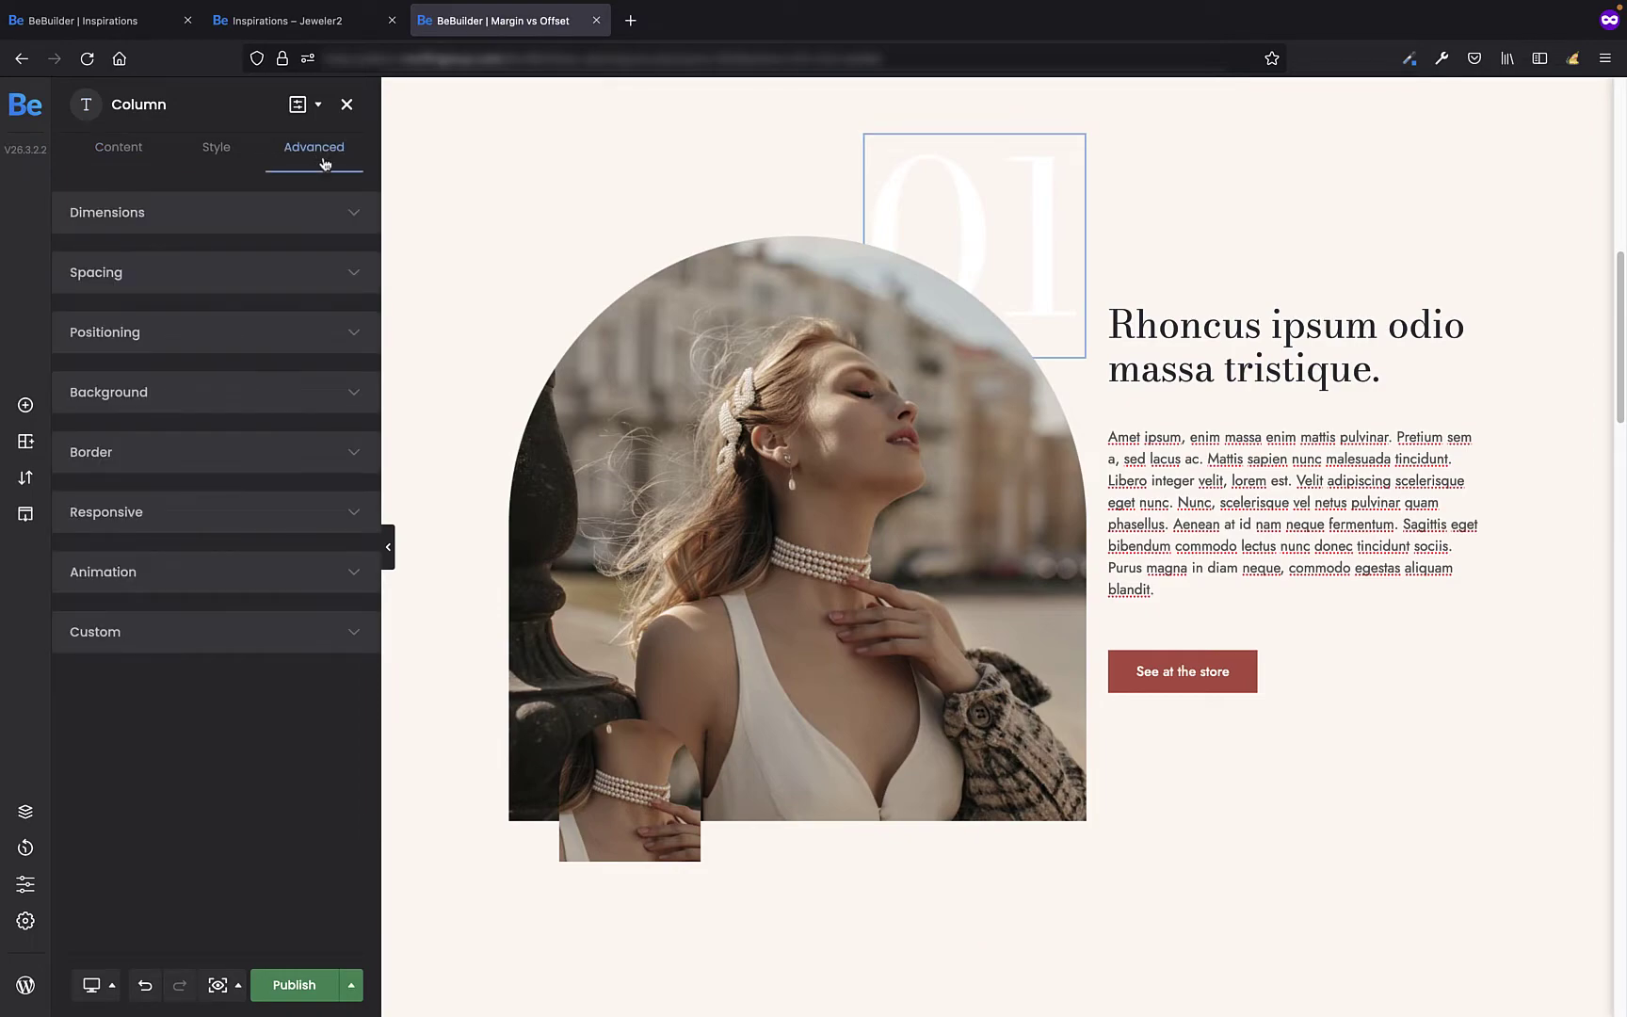
left_click(243, 339)
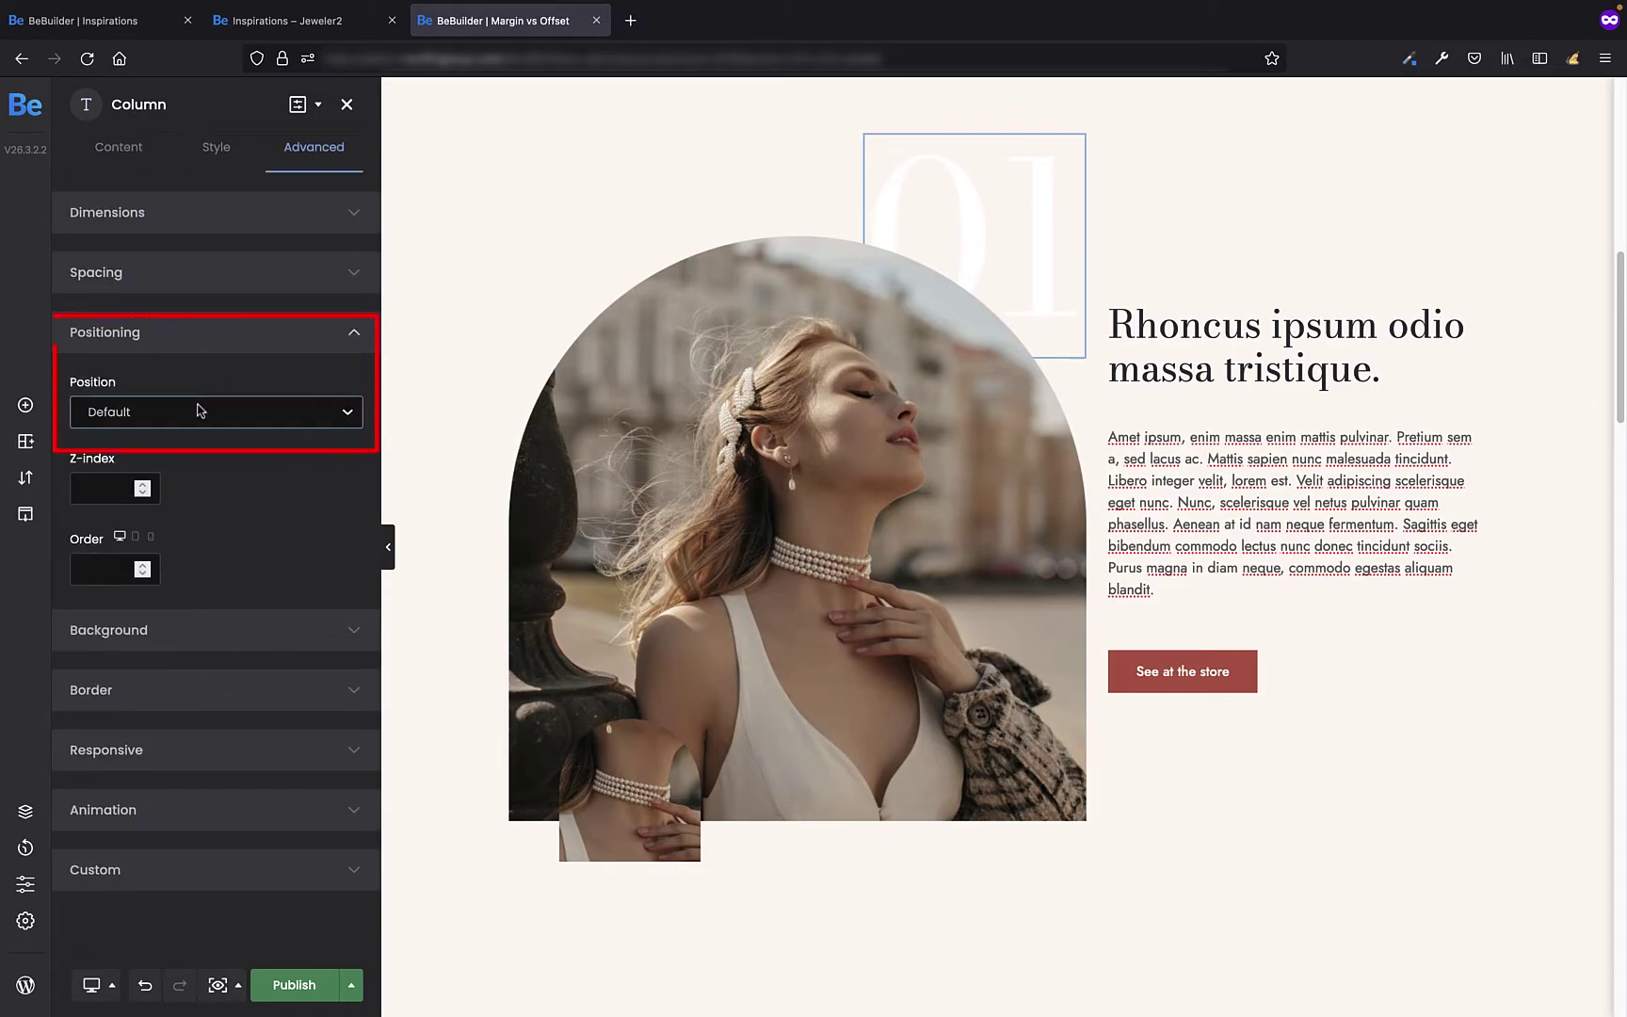
left_click(197, 411)
left_click(188, 431)
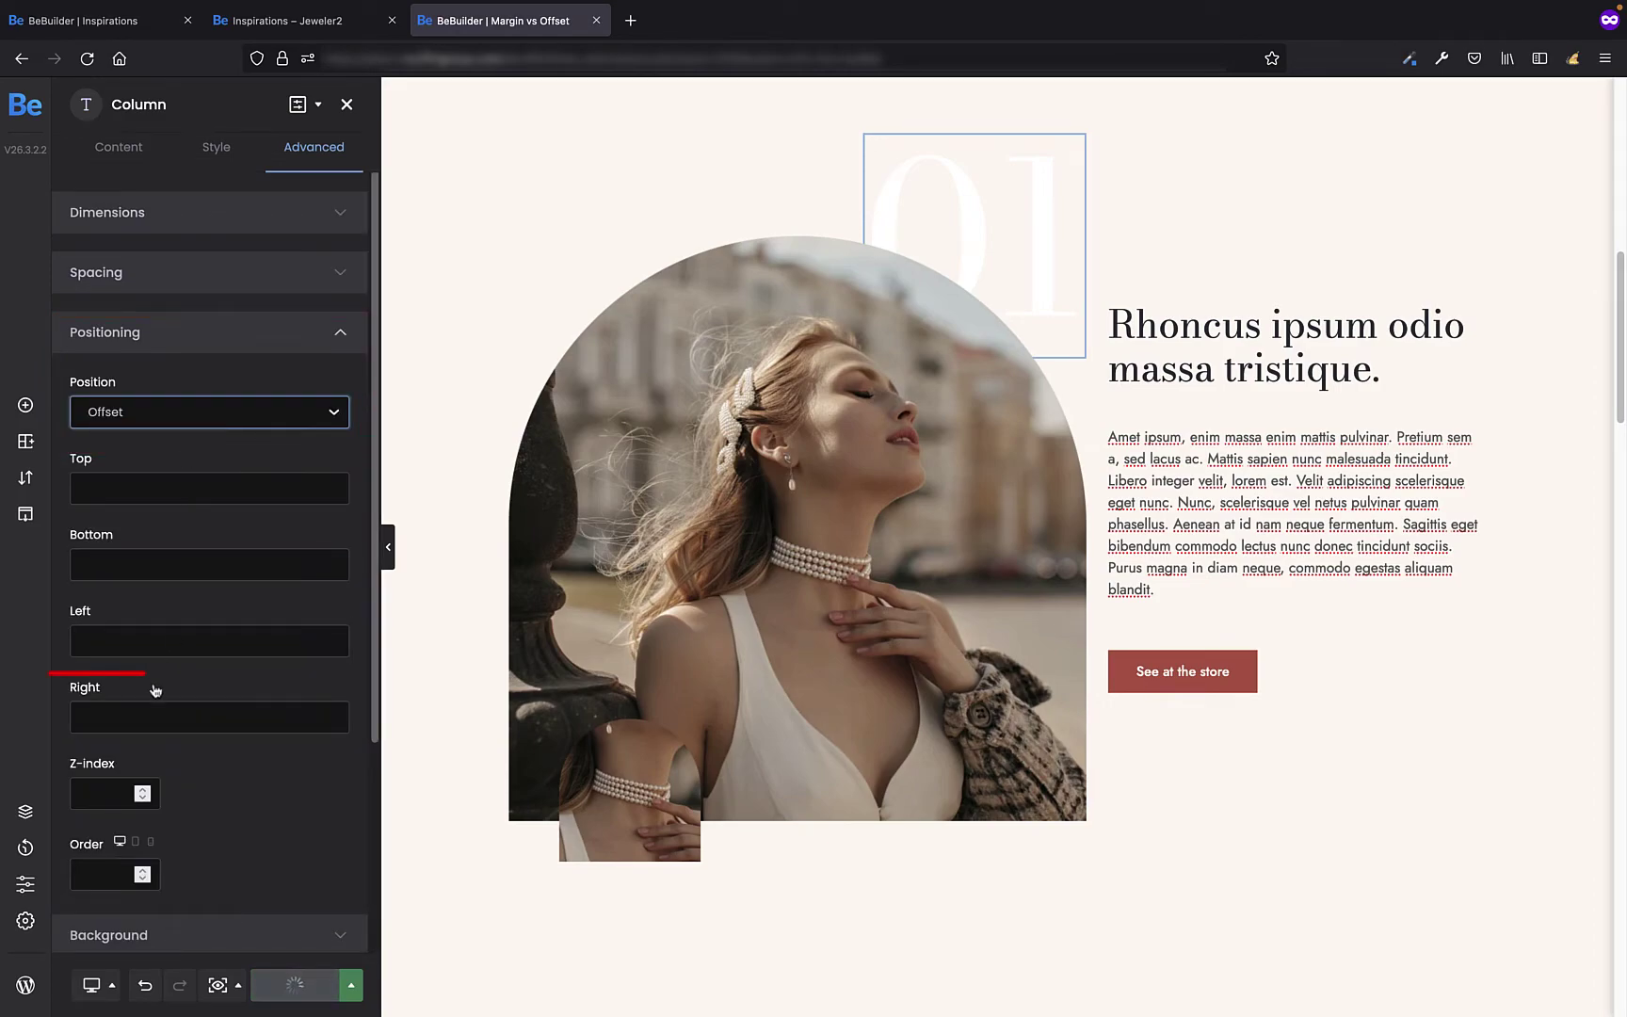
left_click(147, 712)
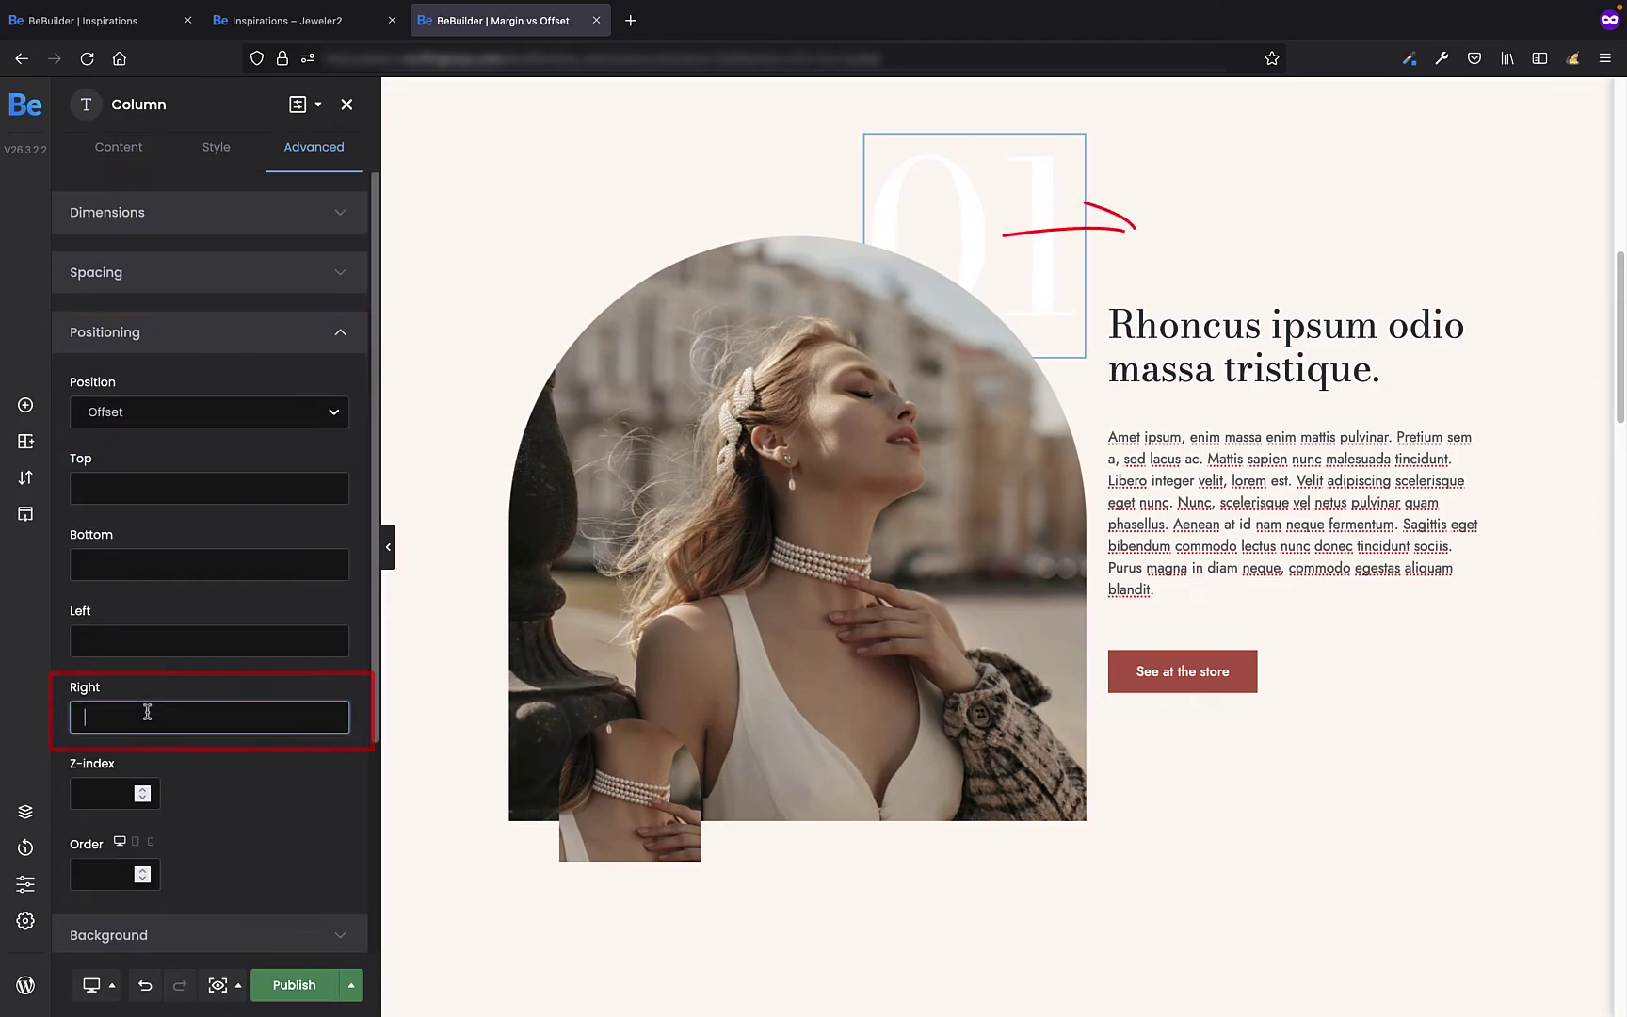
type("-35%")
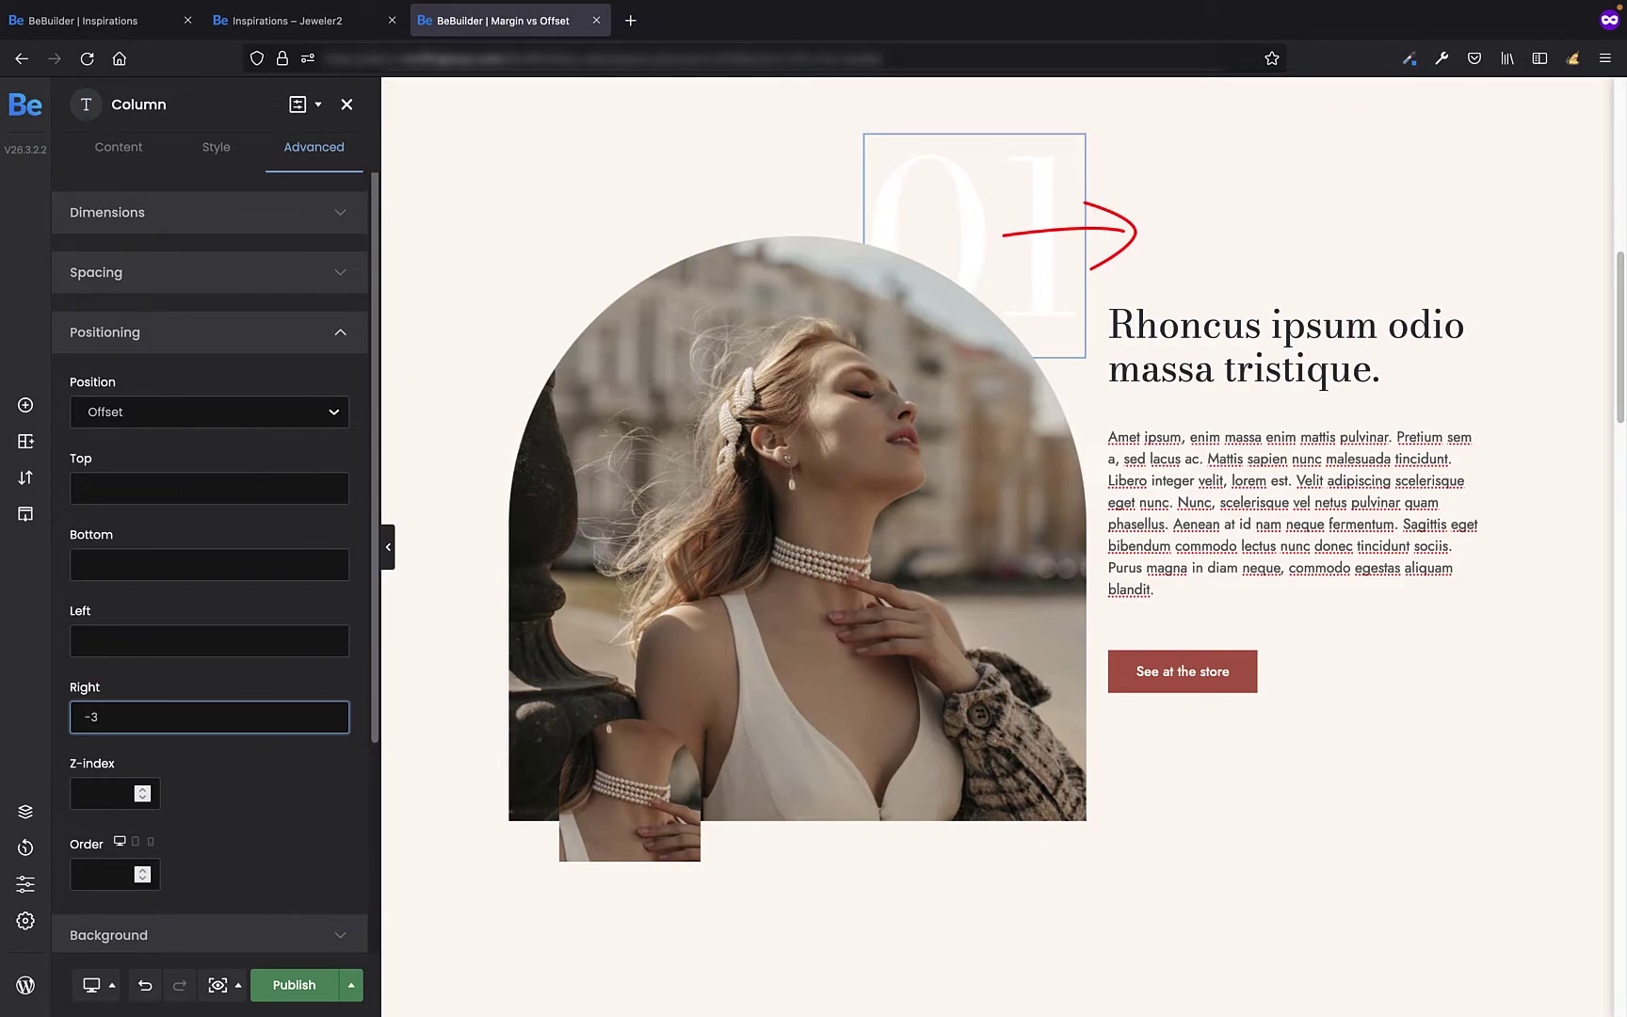
left_click(224, 689)
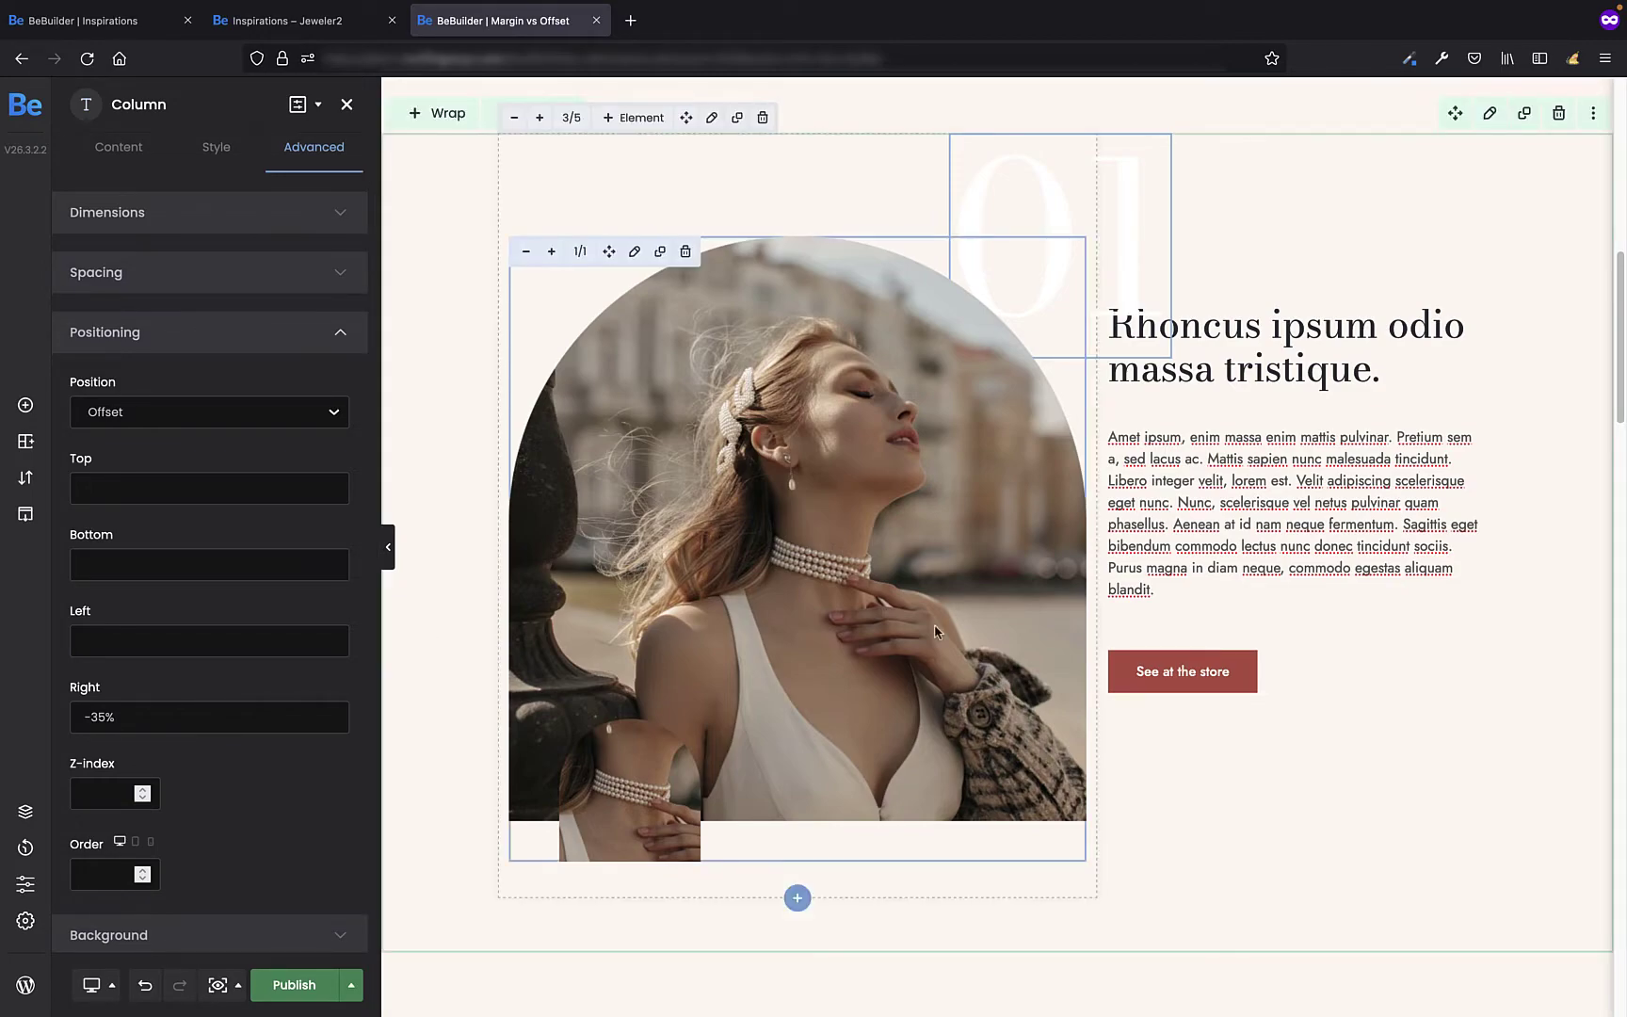
Step: Give the wrap a 120px top margin in Advanced > Spacing
left_click(831, 405)
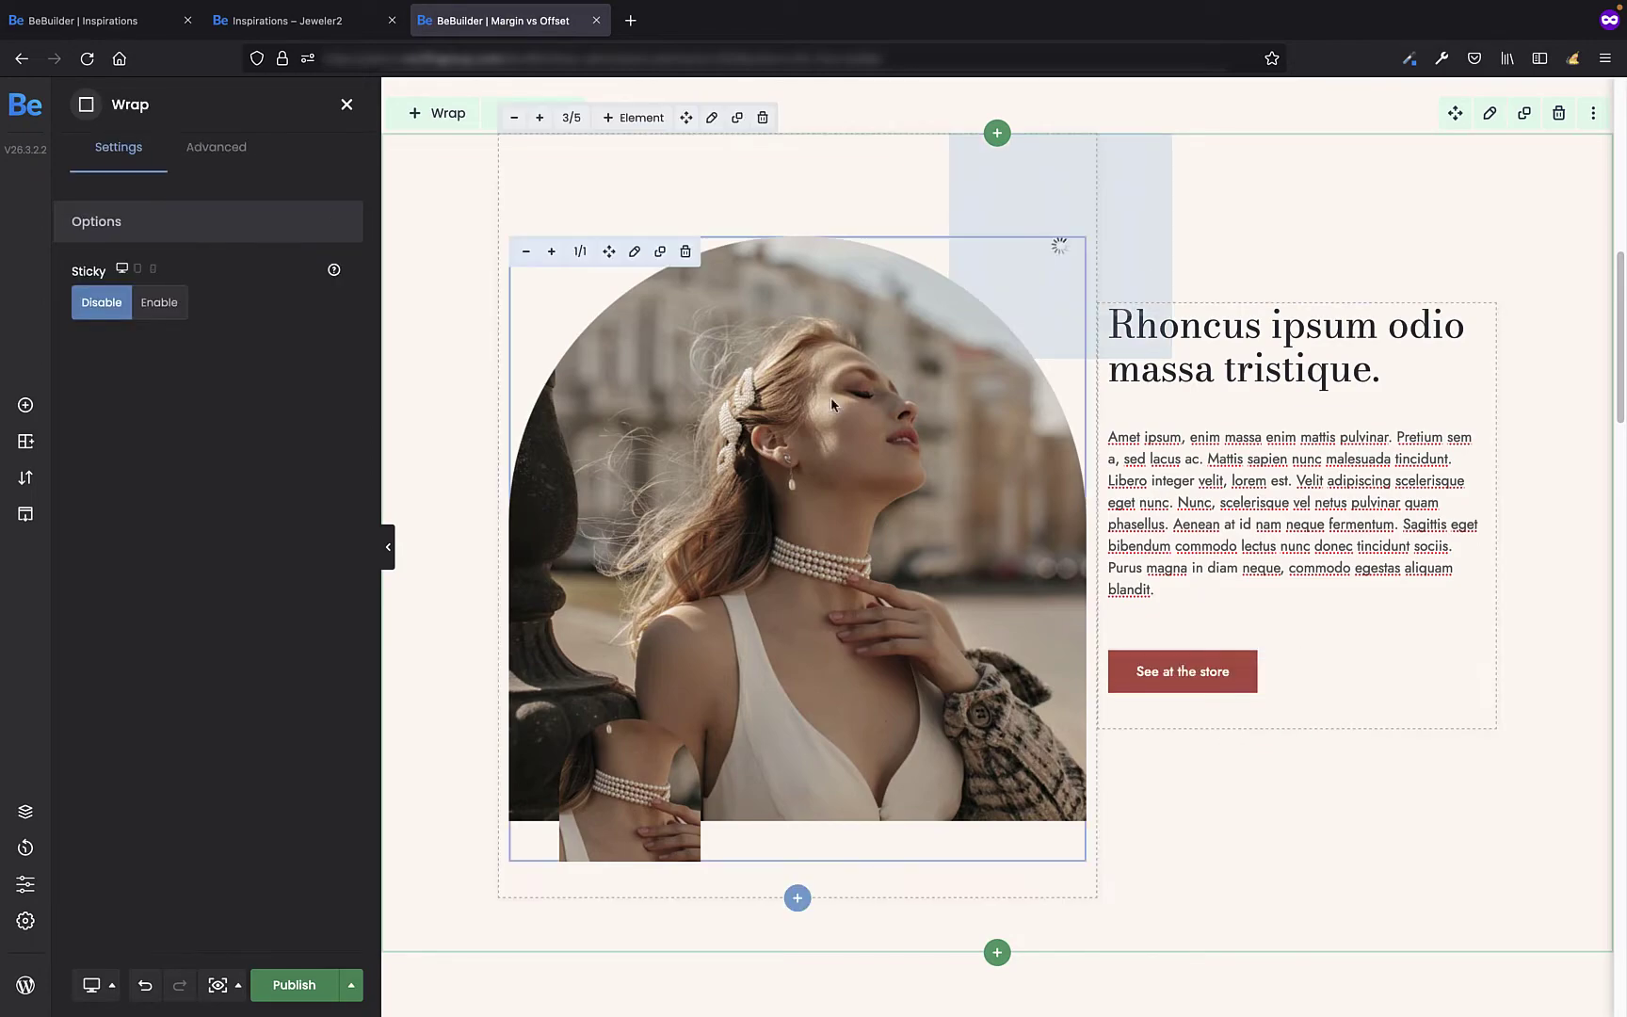
left_click(228, 160)
left_click(179, 287)
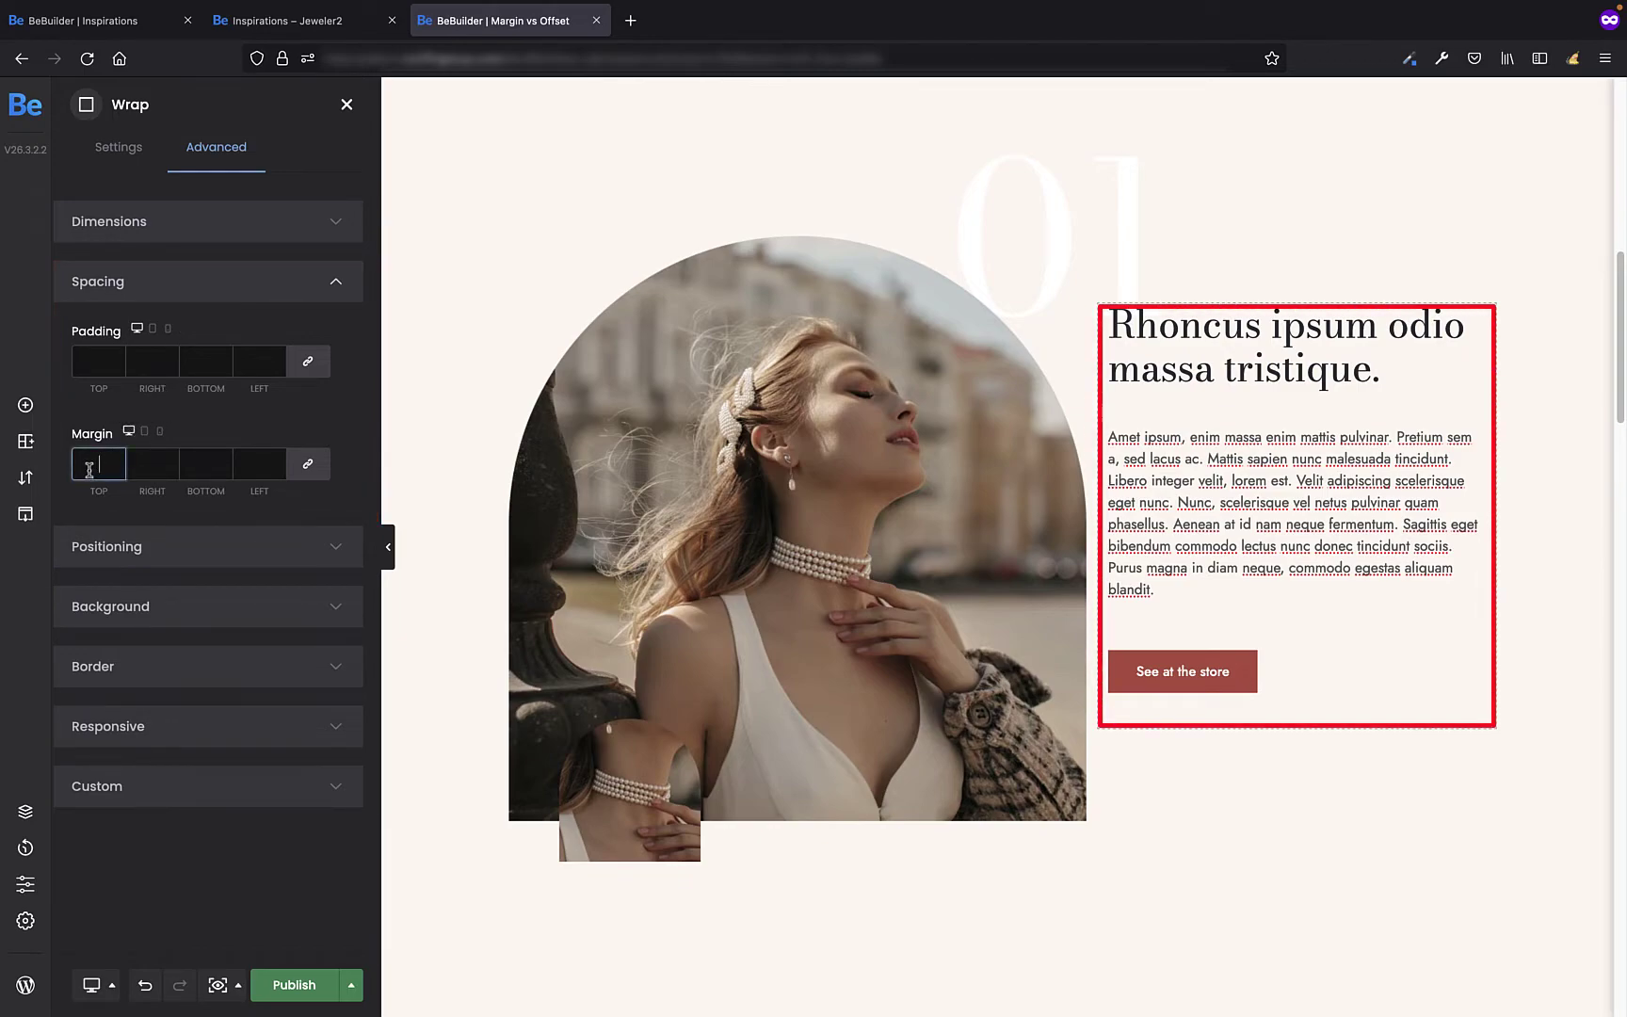
type("120p")
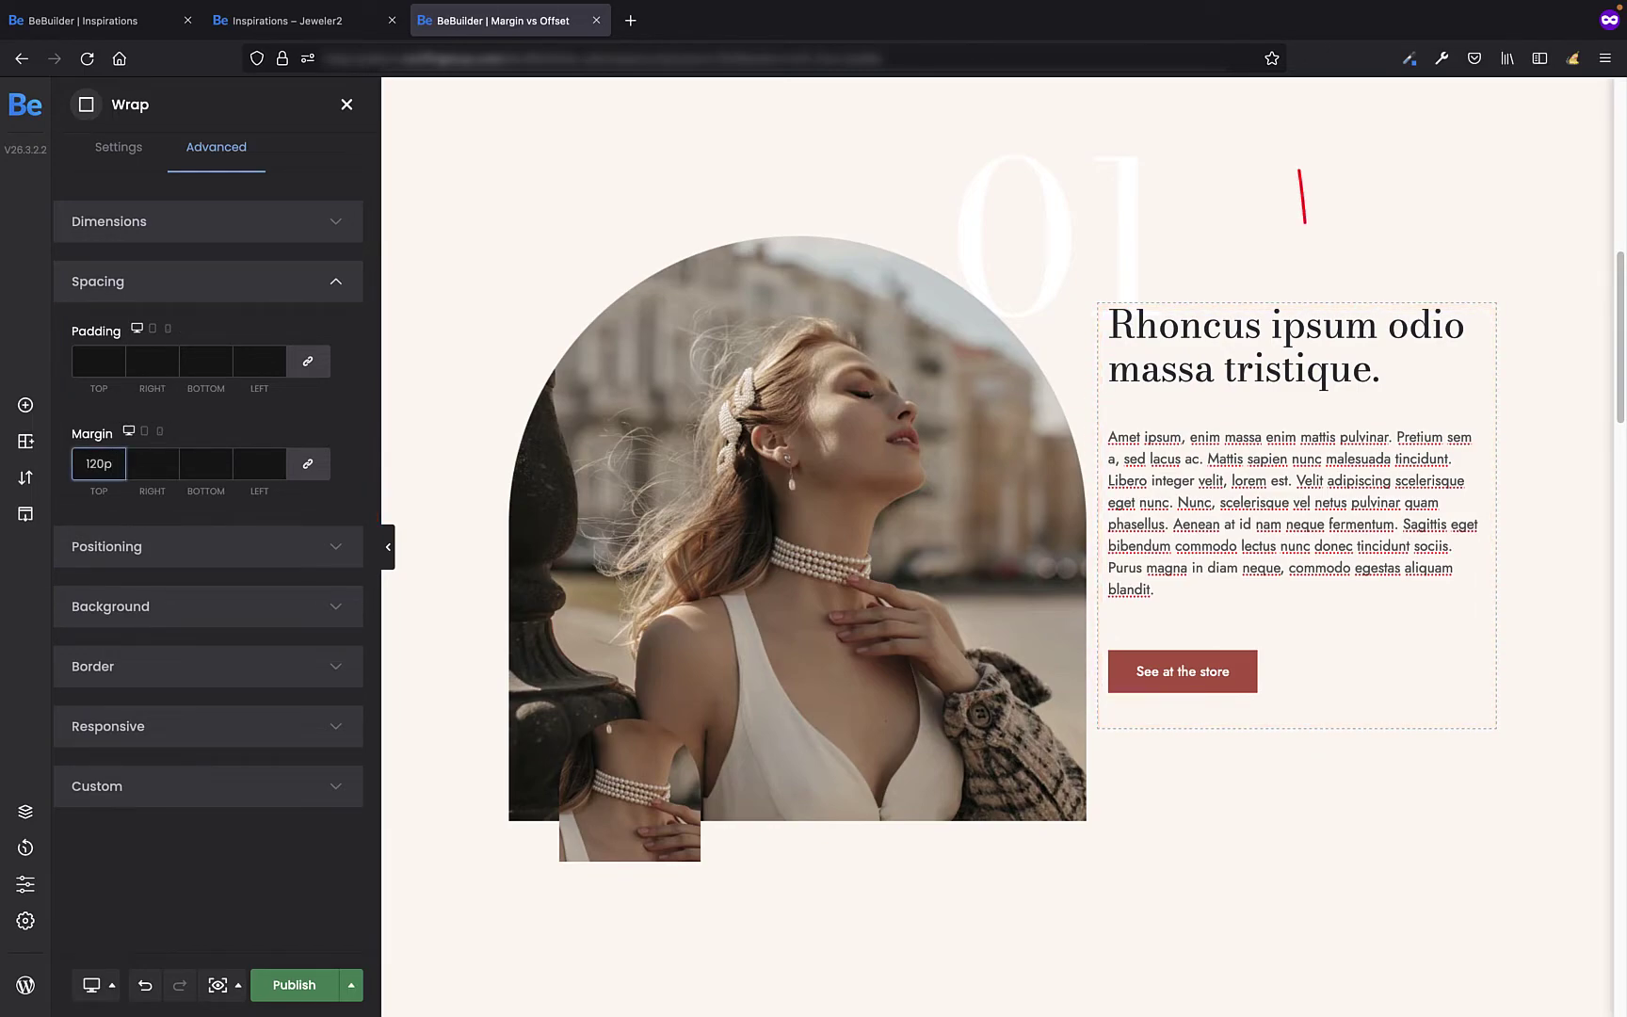
type("x")
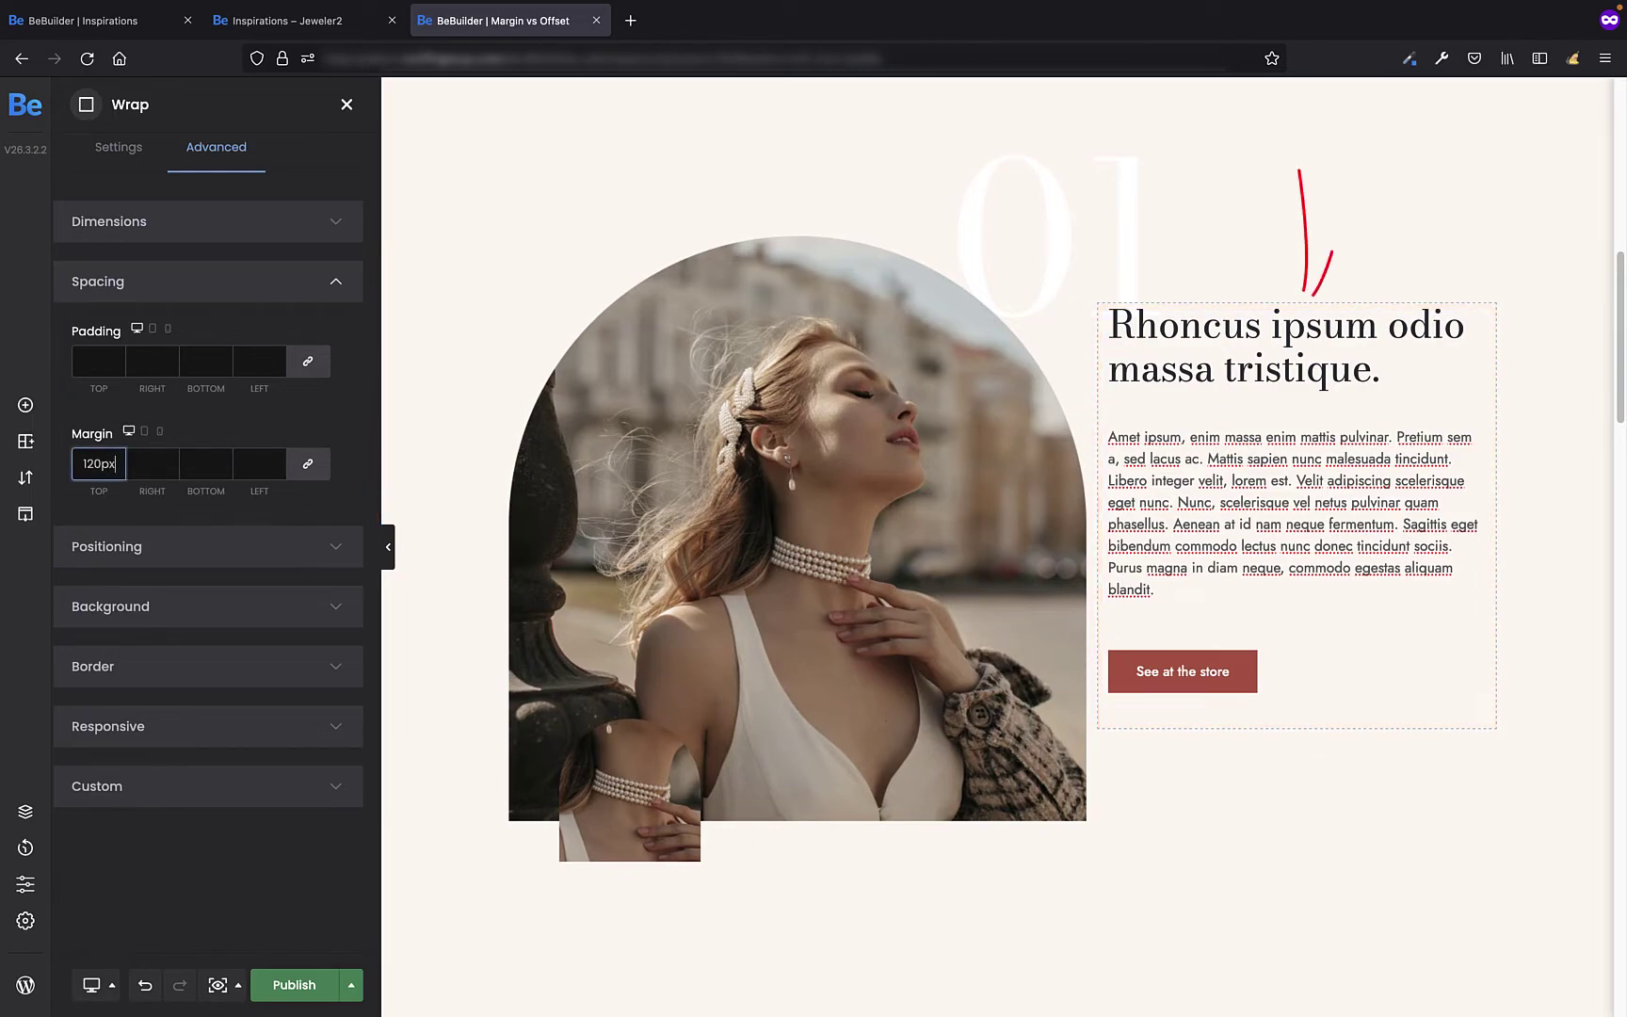
left_click(224, 418)
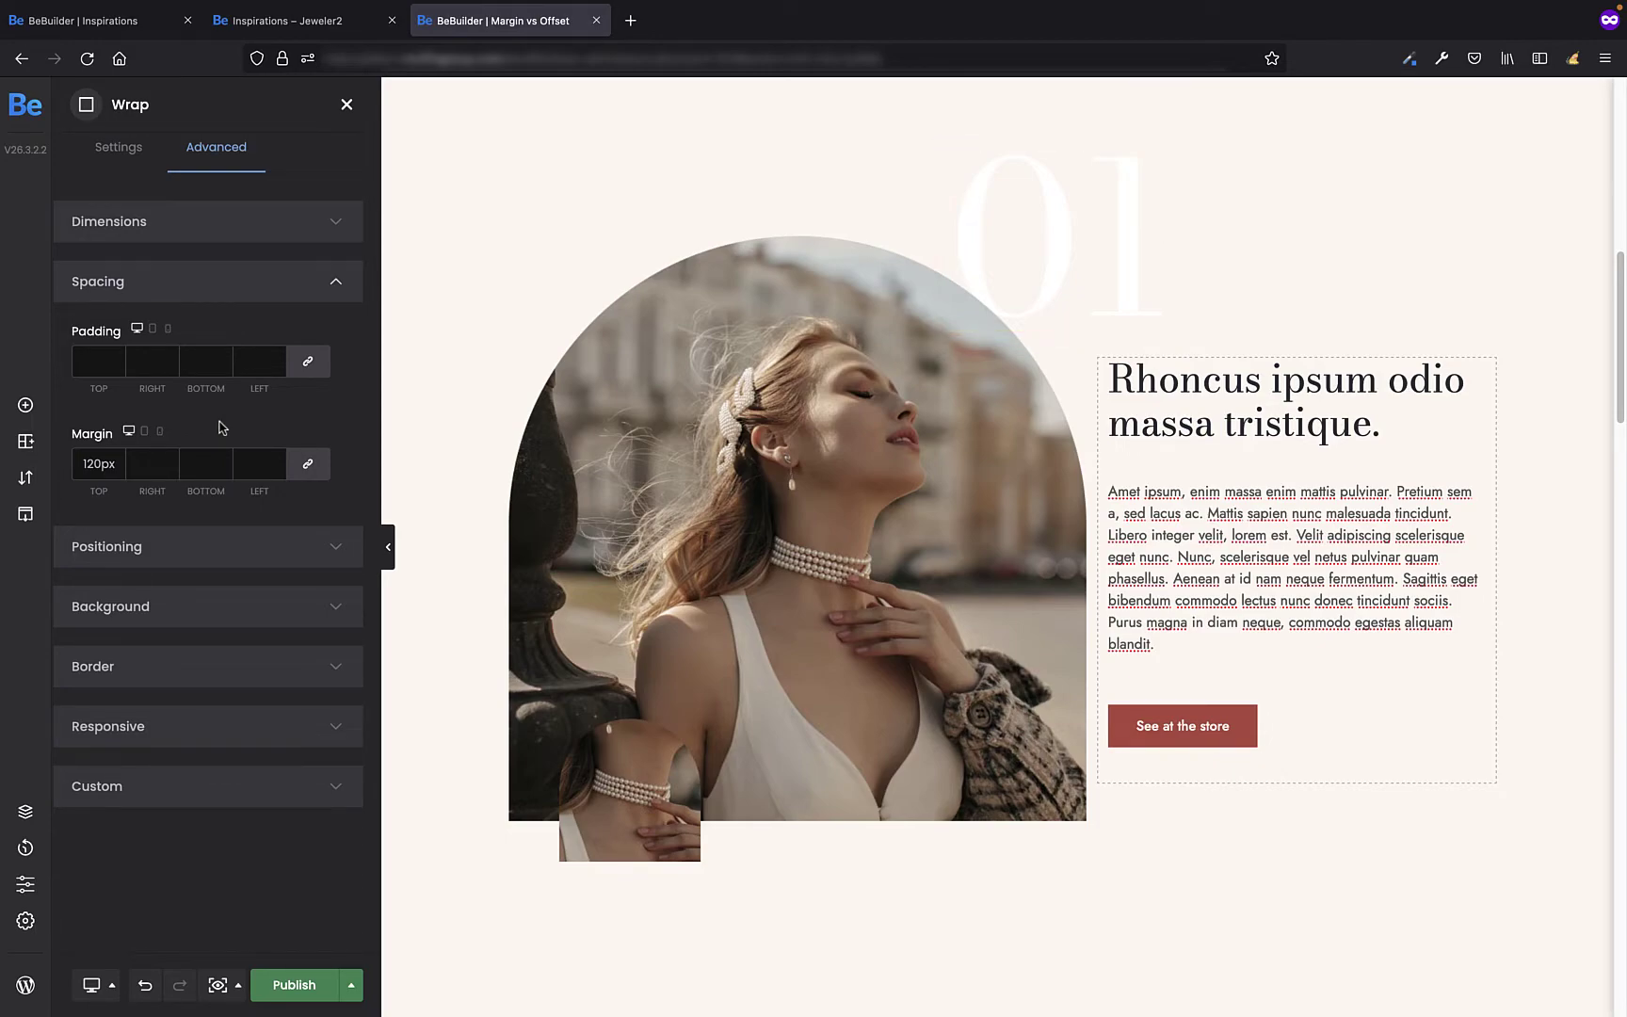
Step: Set the wrap's left margin to 15%
left_click(260, 465)
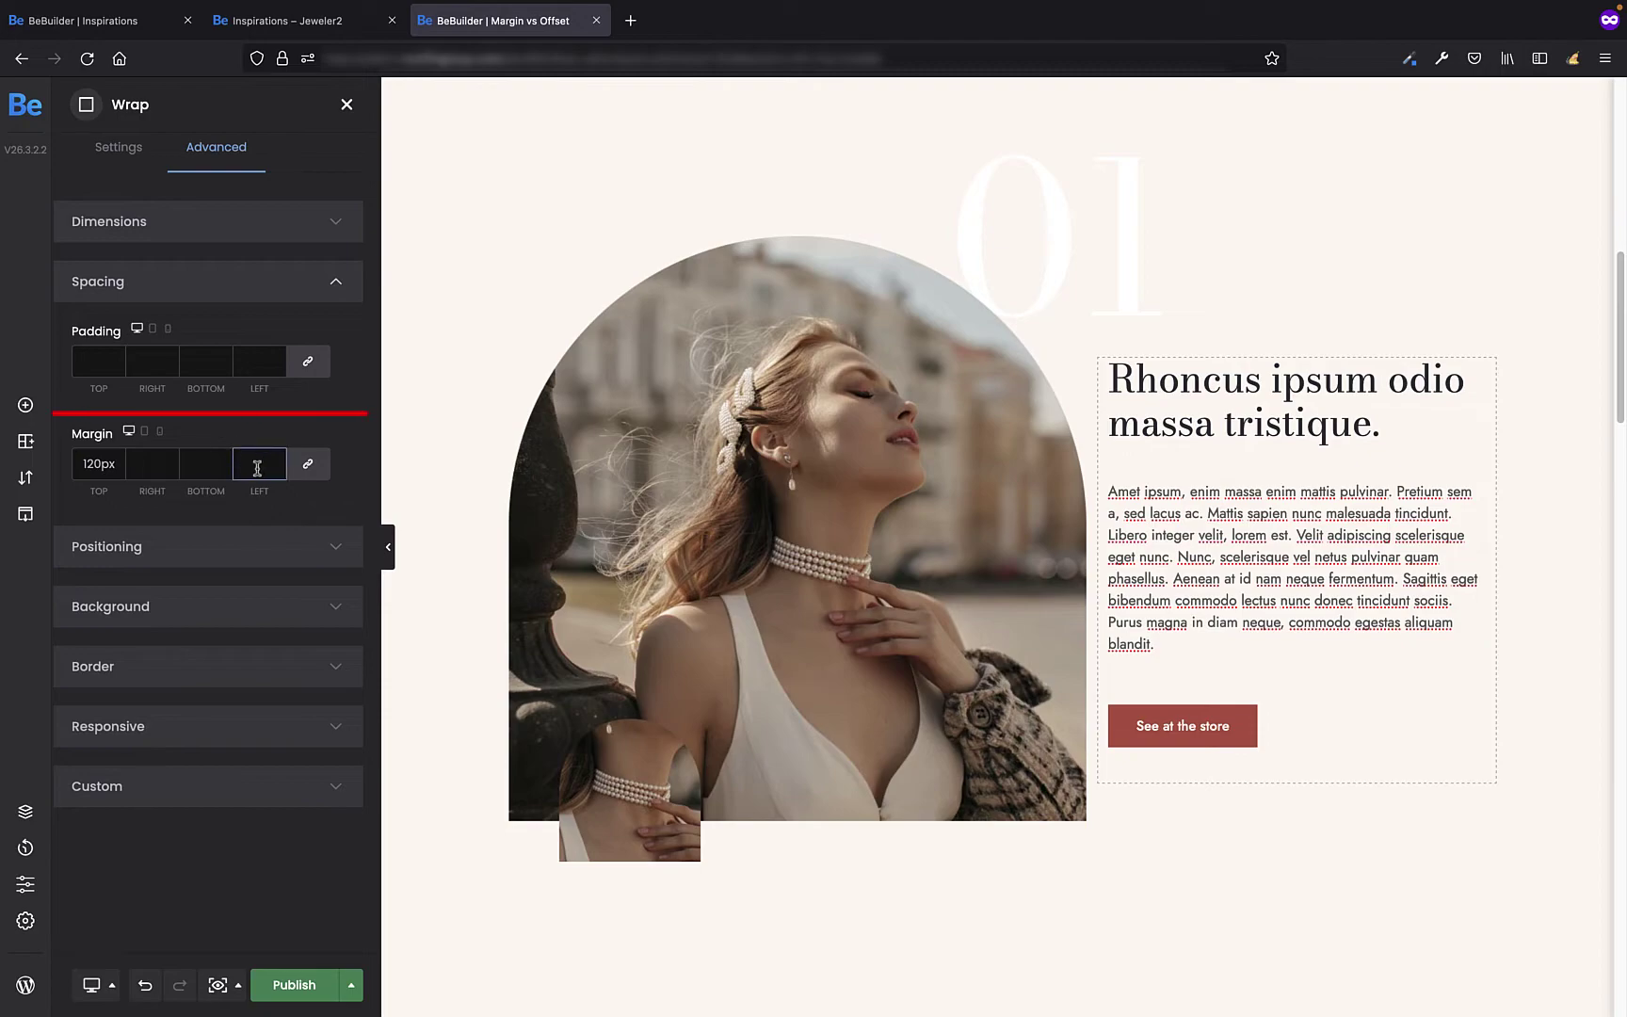
type("15%")
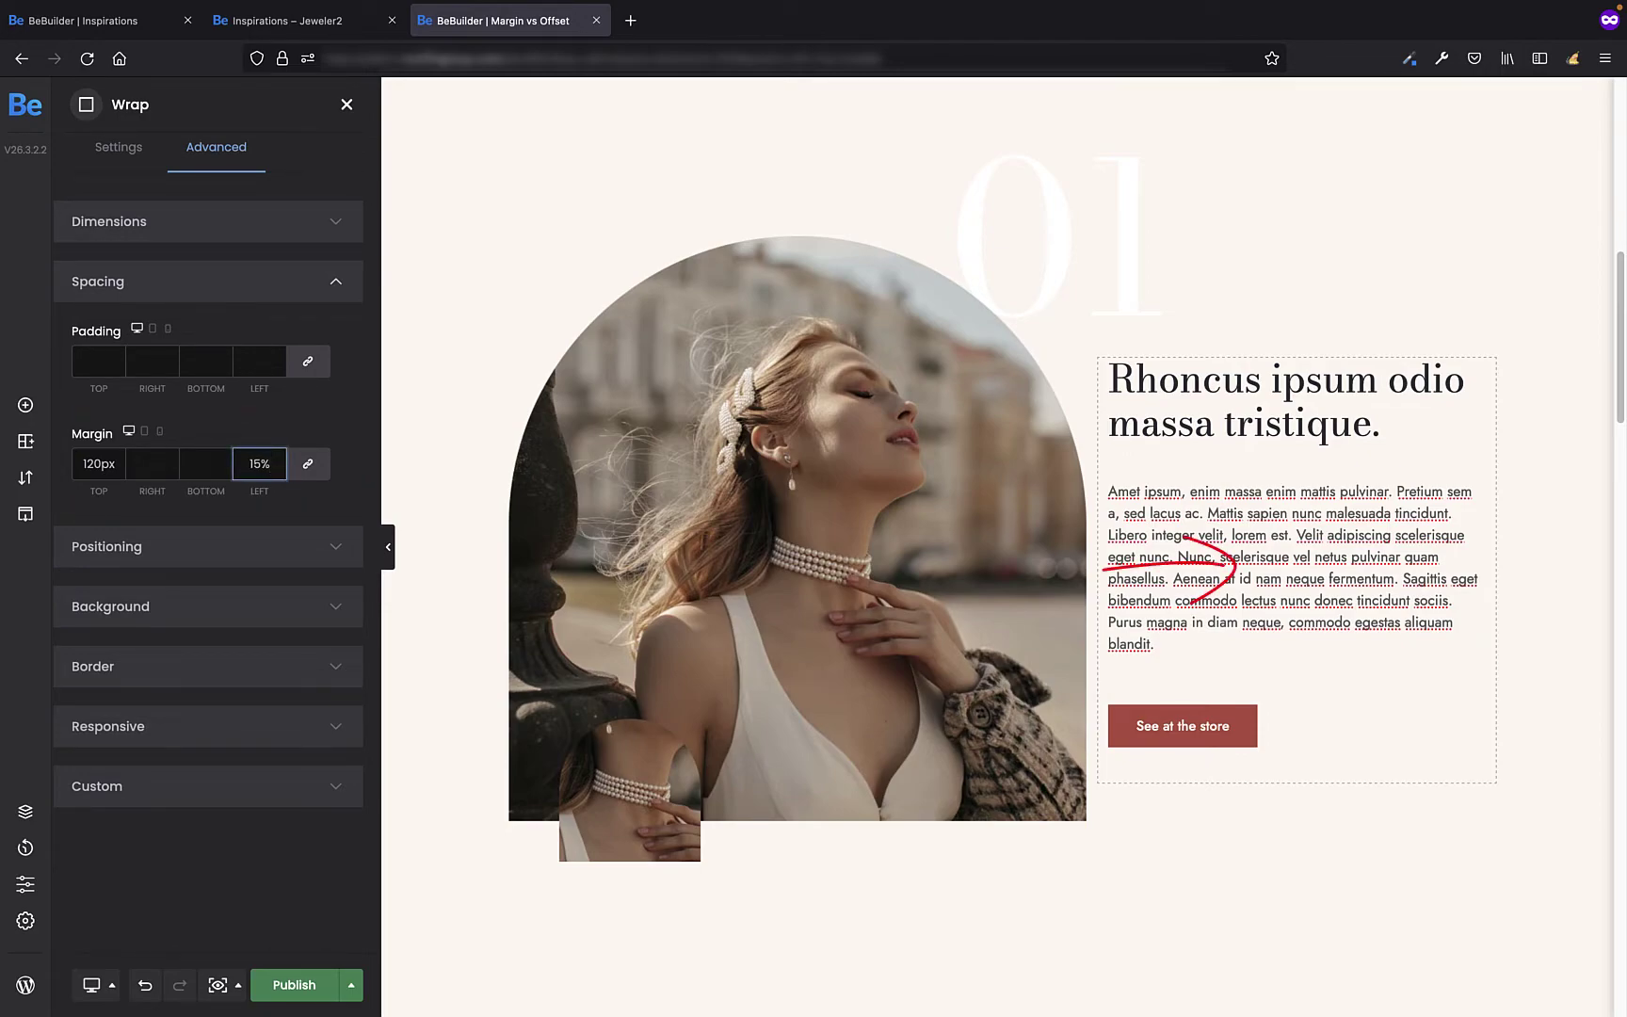
left_click(272, 508)
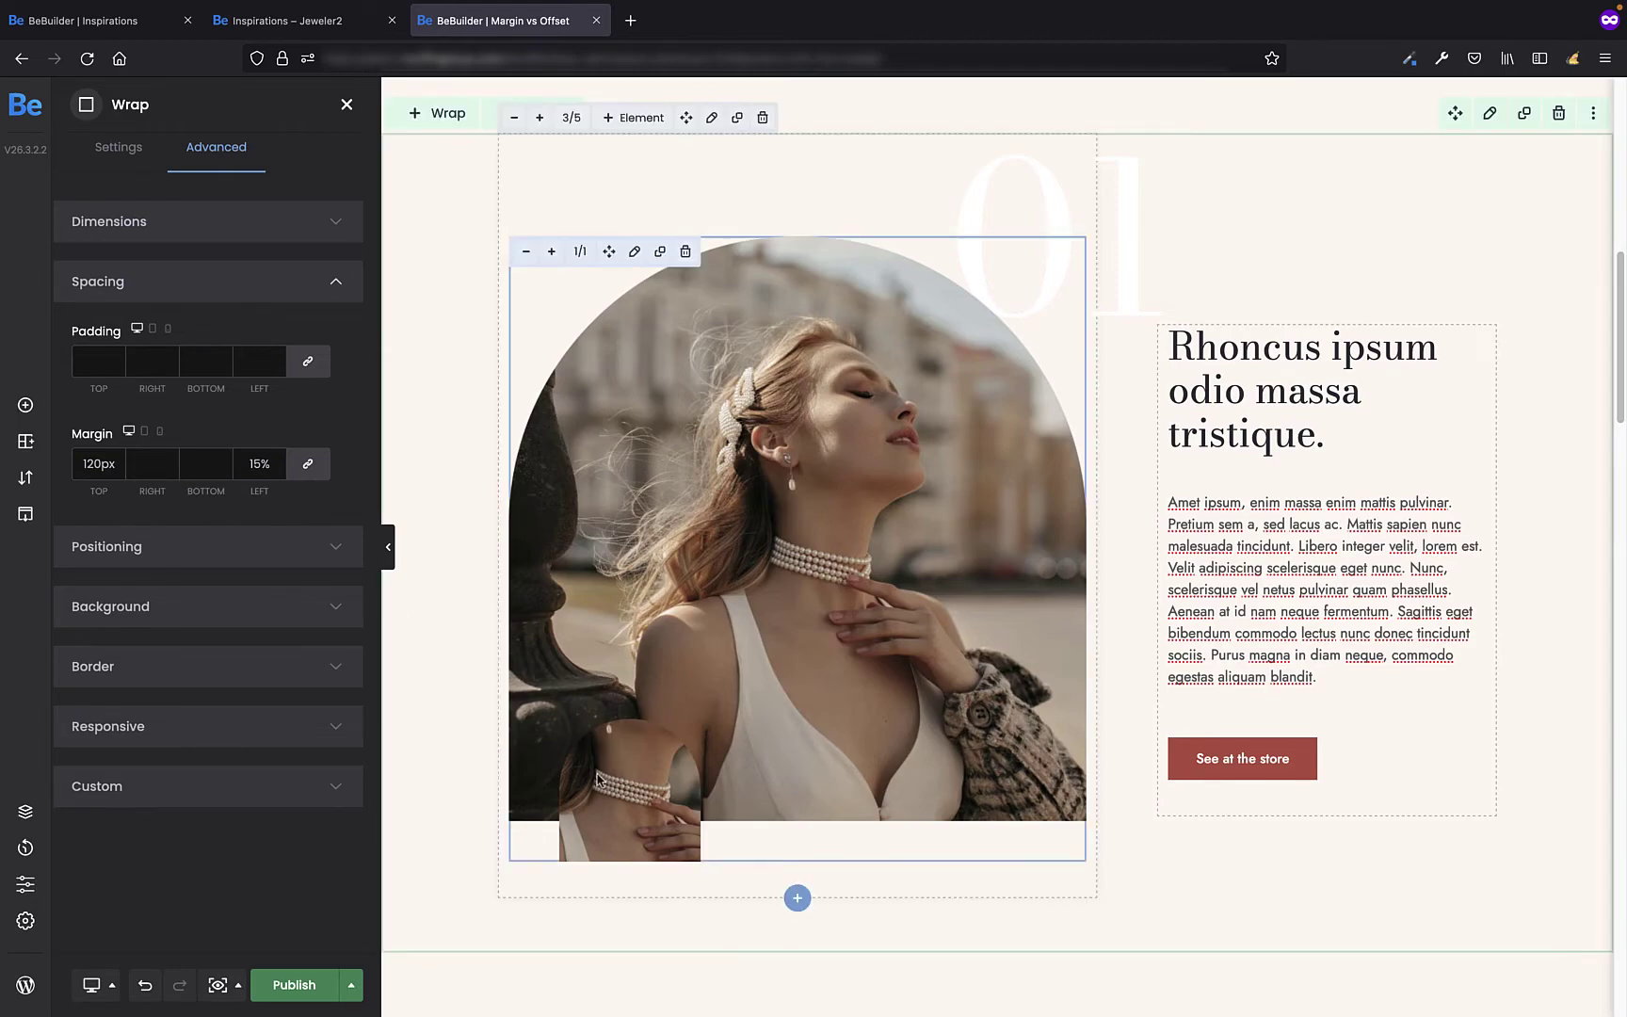
Step: Set the arched image wrap's z-index to 1
left_click(735, 889)
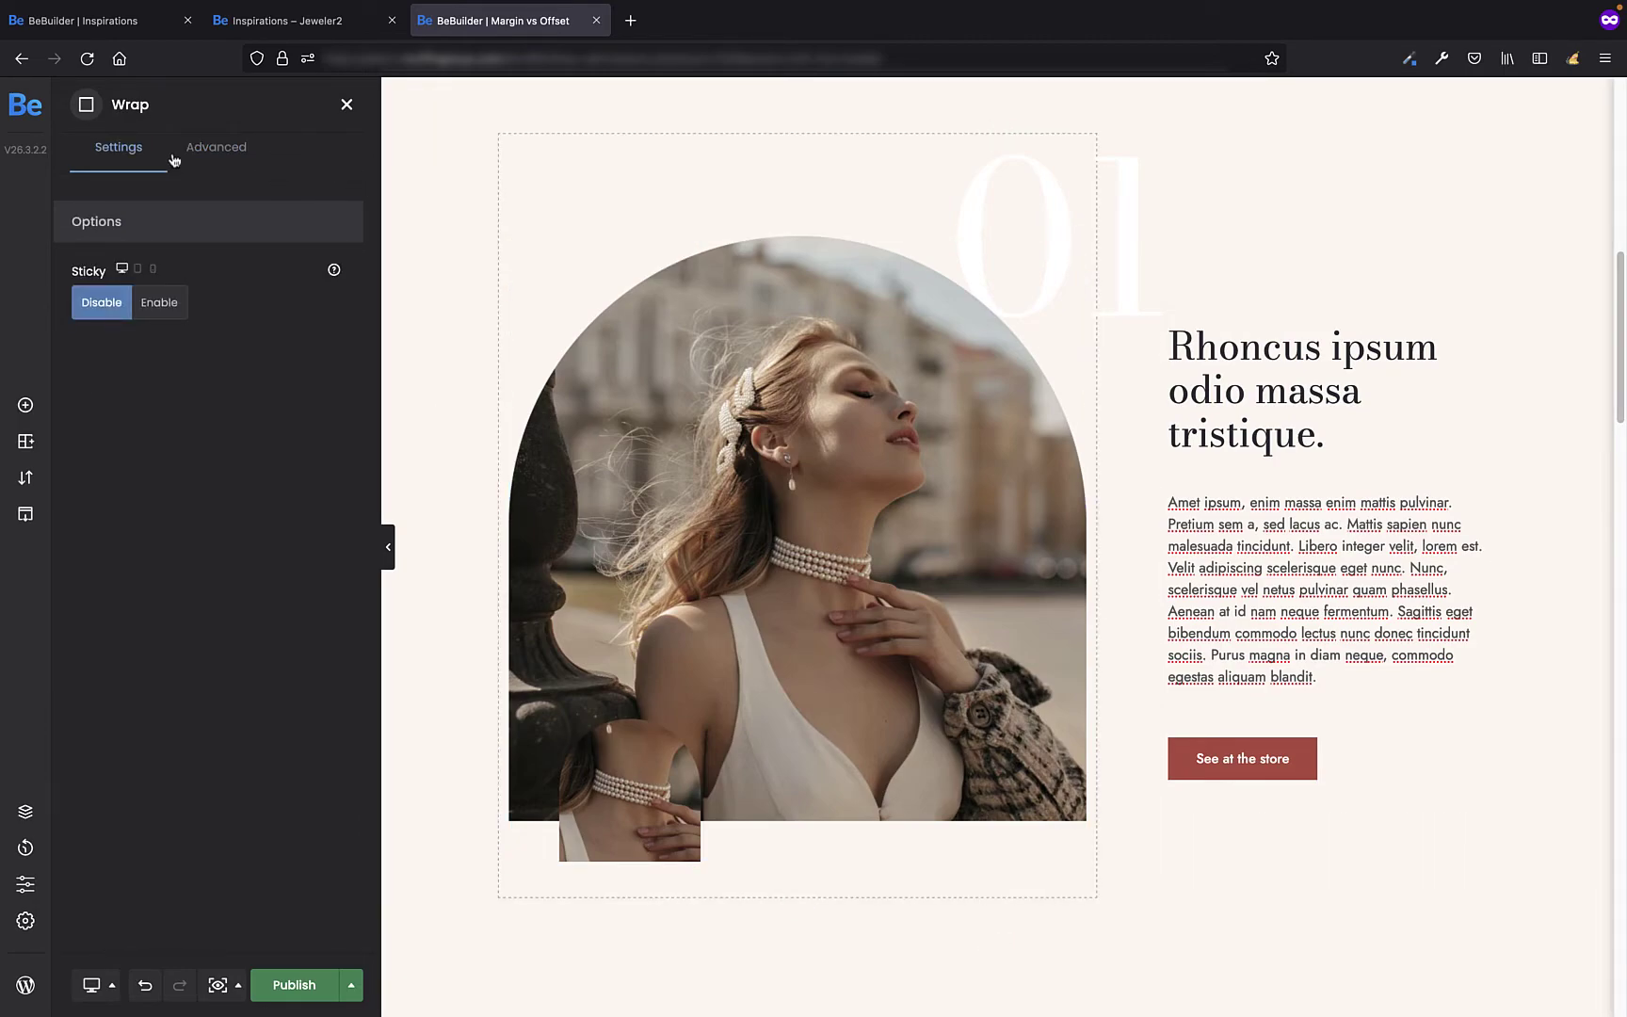
left_click(217, 148)
left_click(194, 341)
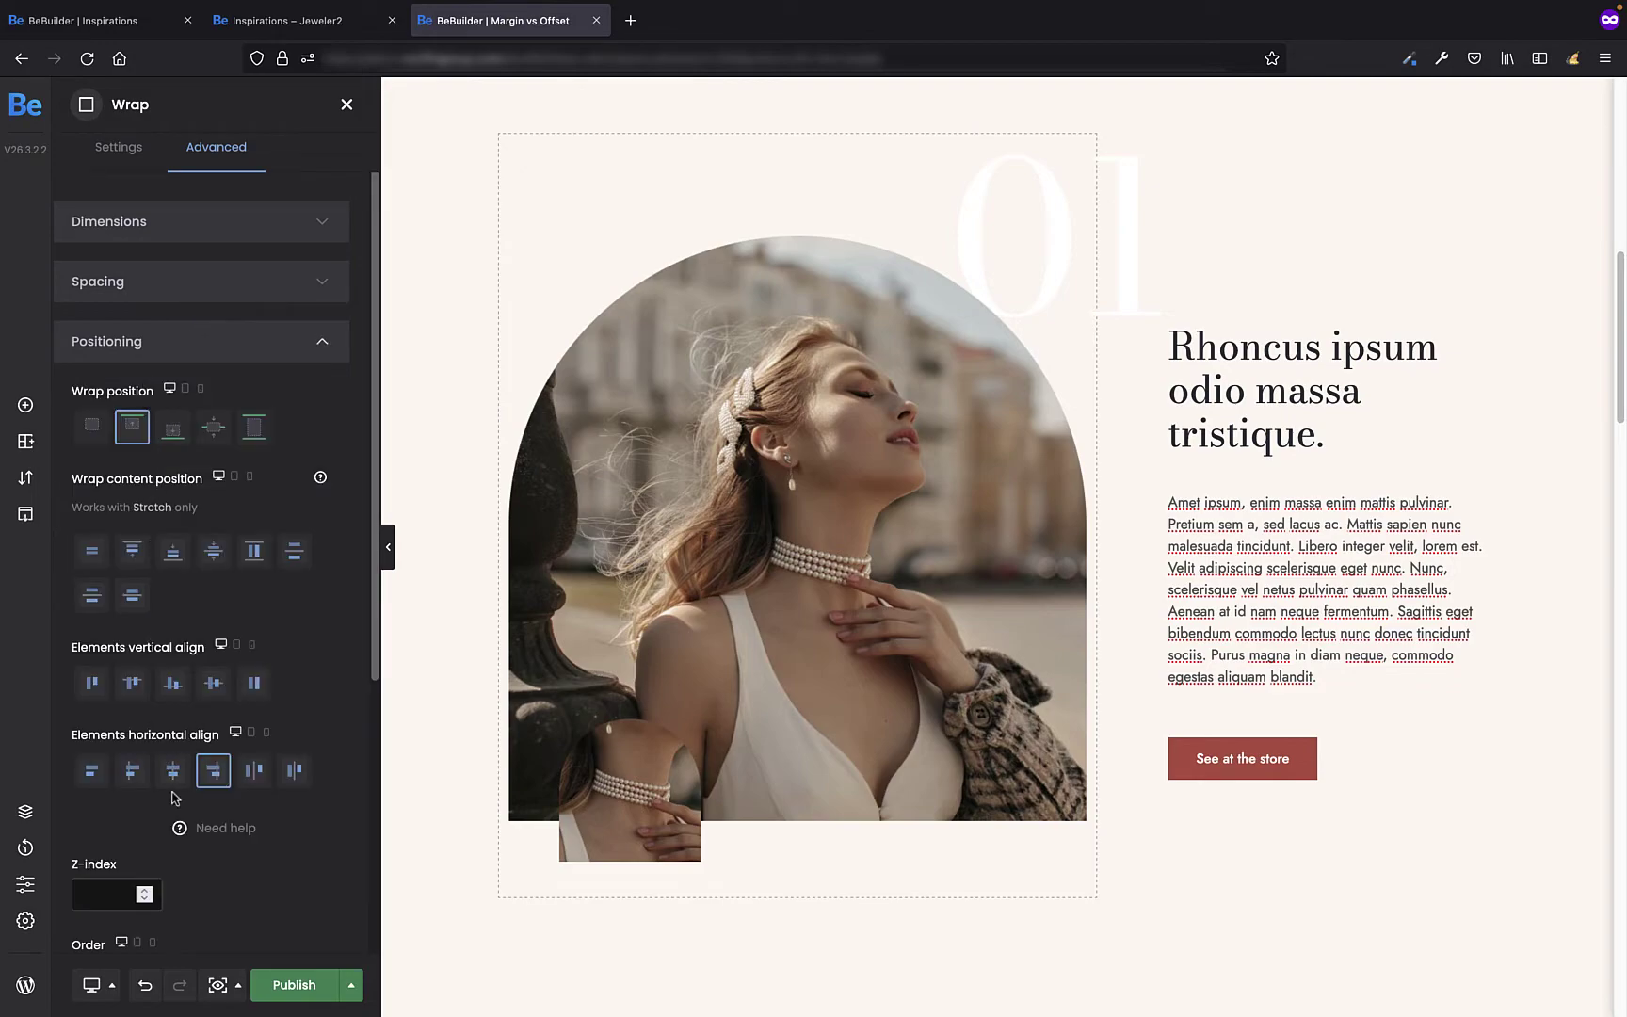
left_click(116, 746)
type("1")
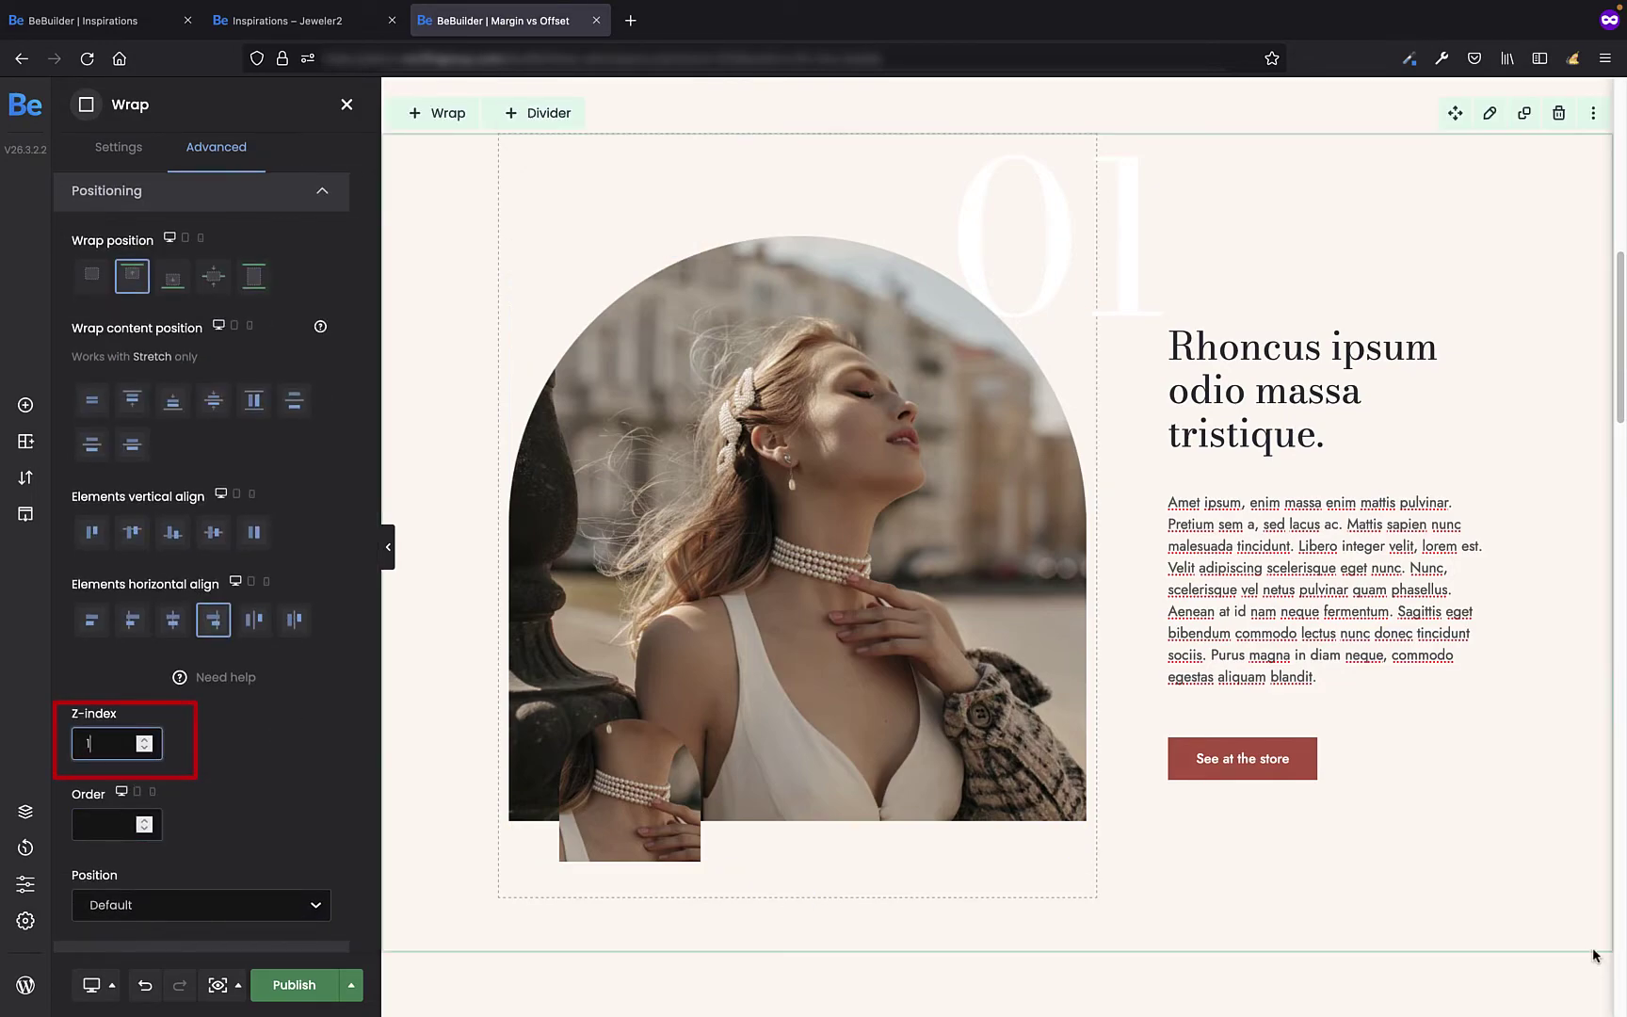
Step: Set the heading-and-text wrap's z-index to 2
left_click(594, 347)
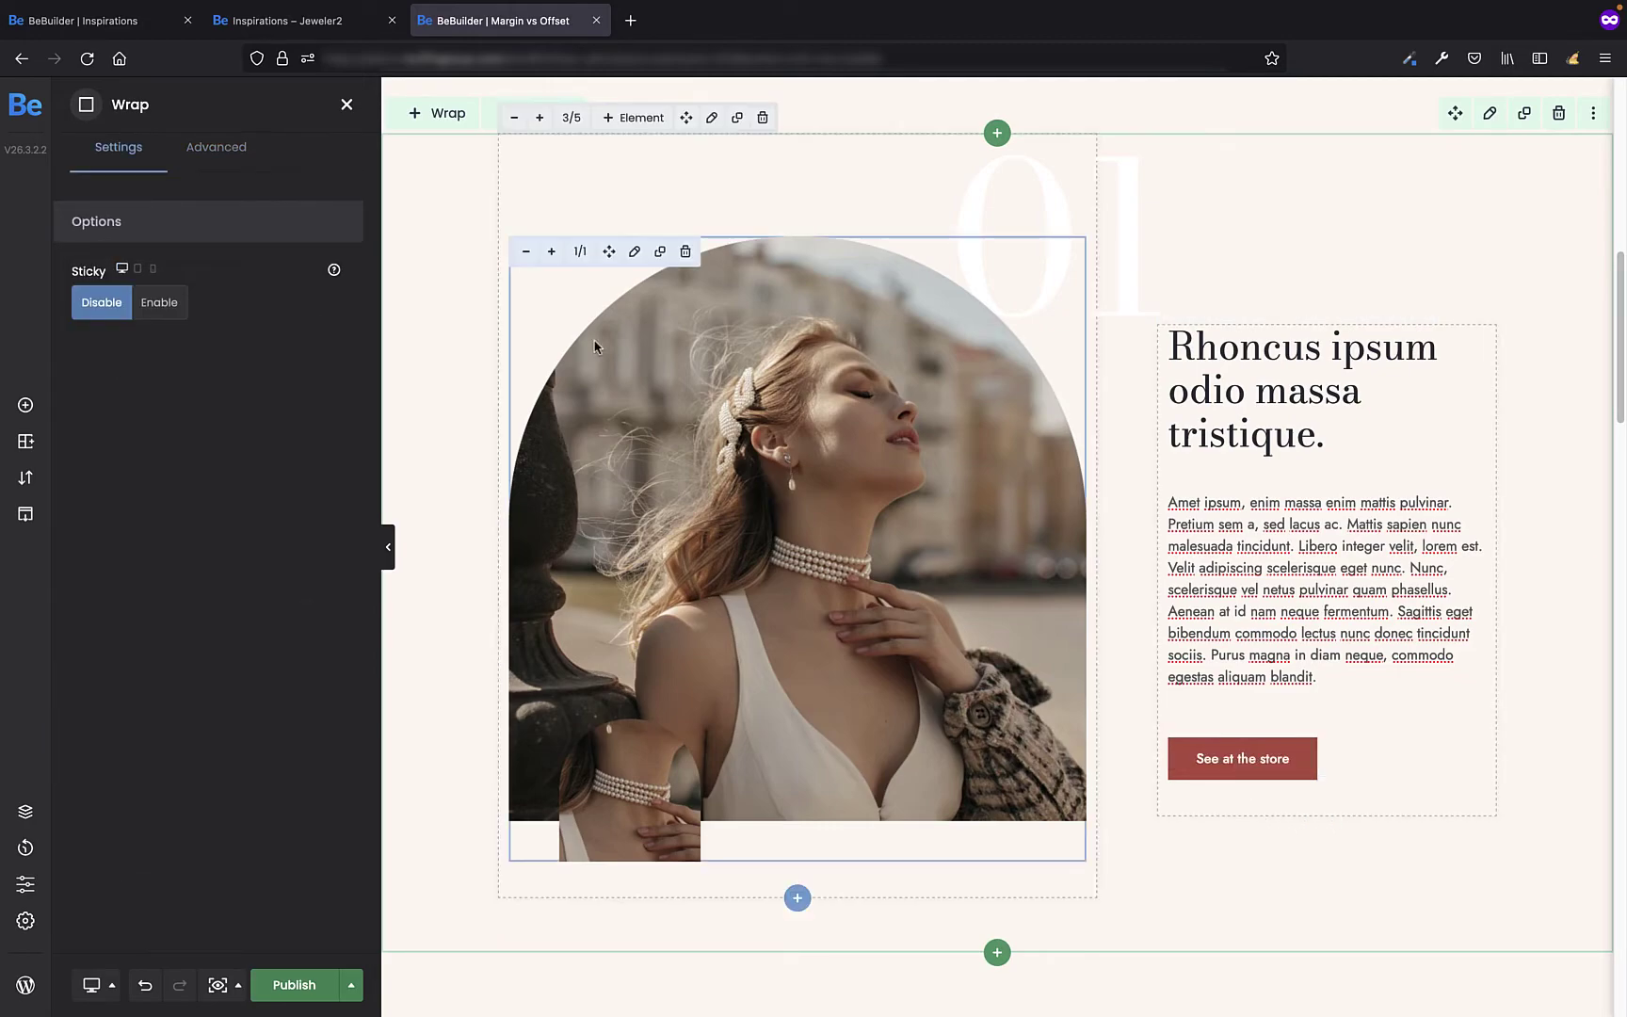
left_click(216, 148)
left_click(188, 341)
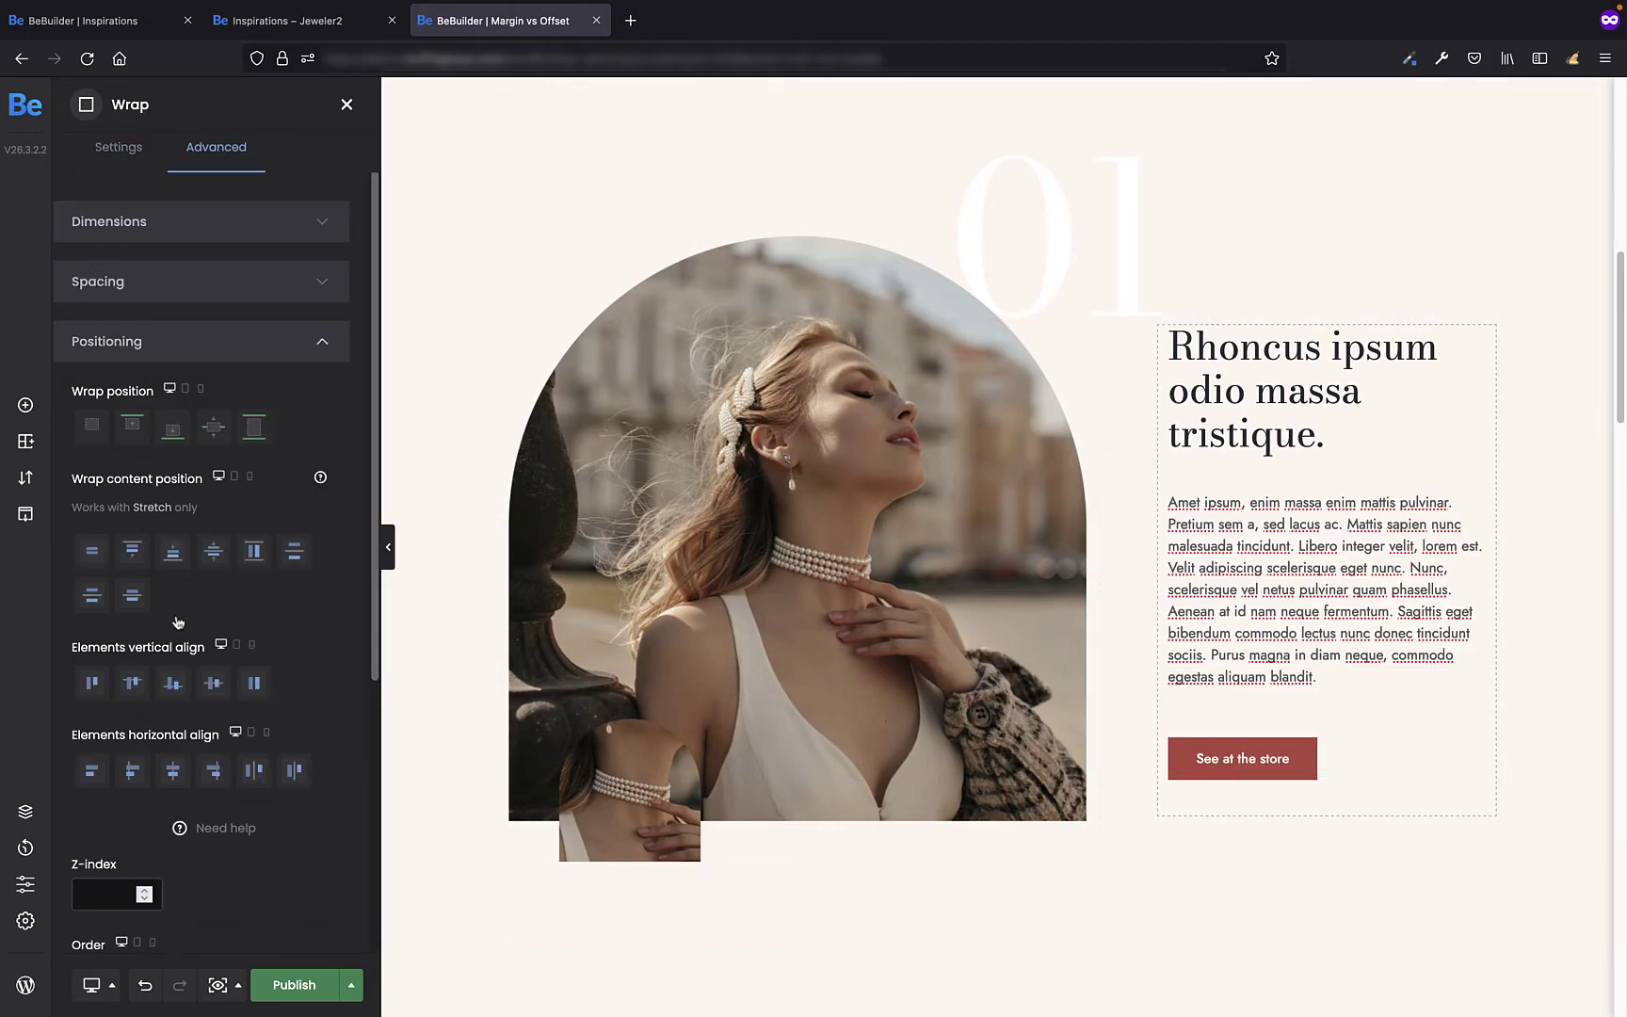
left_click(113, 890)
type("2")
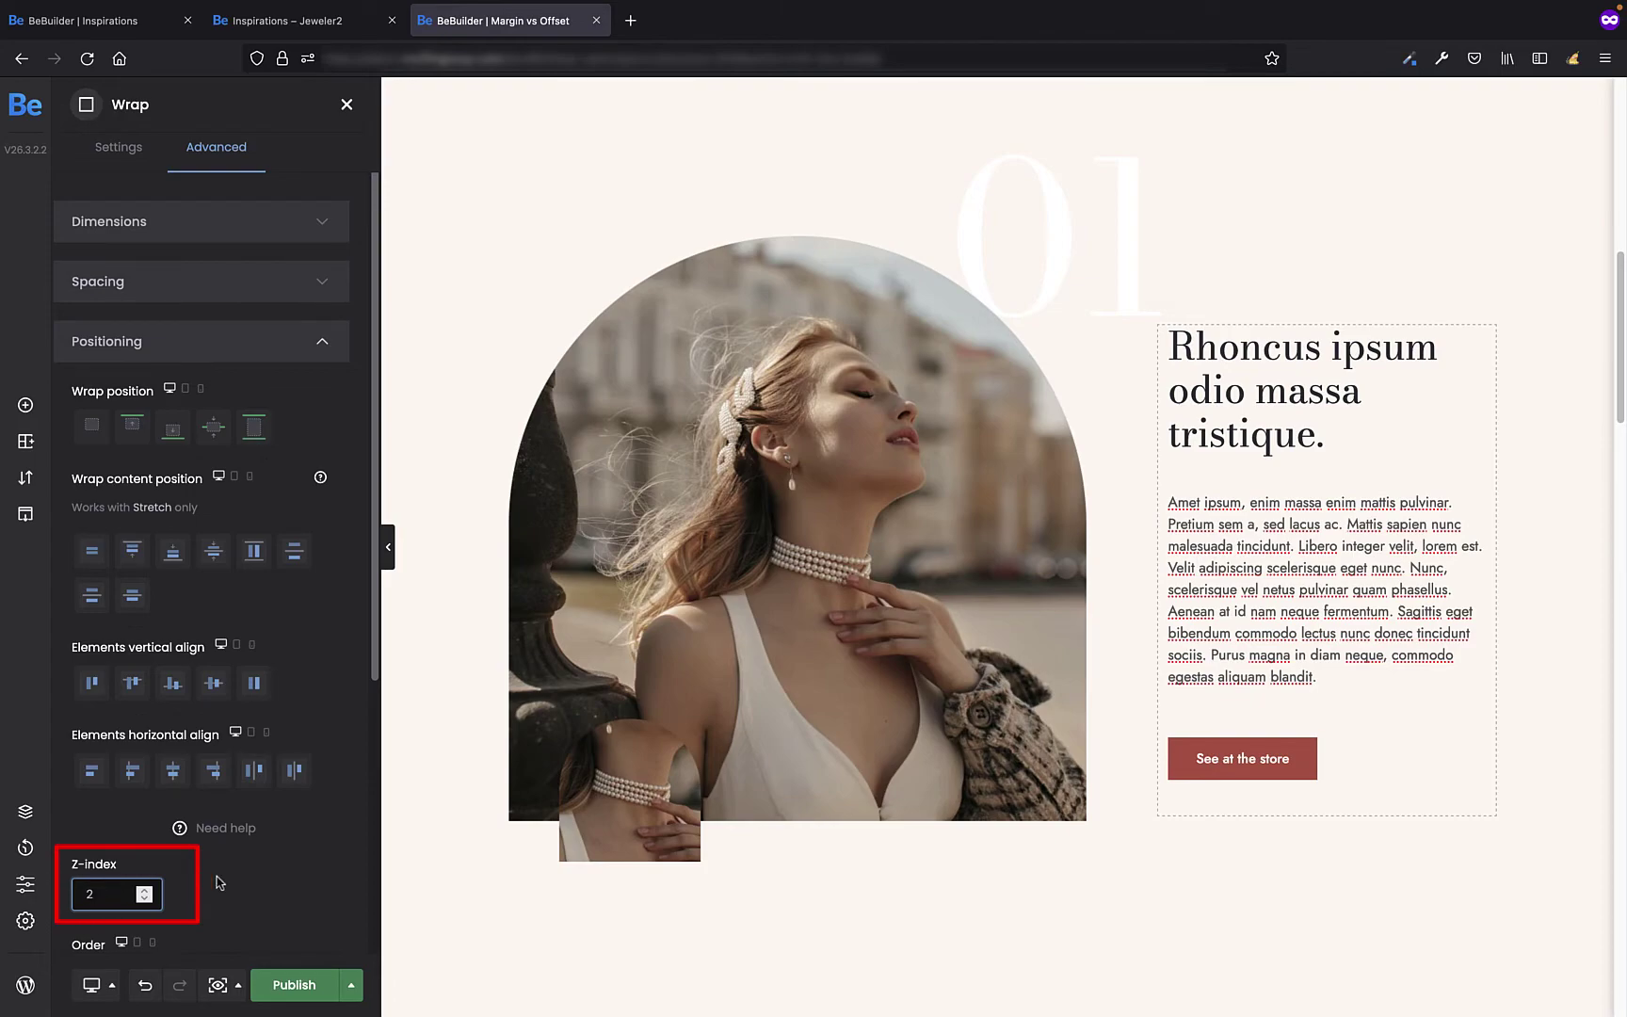
left_click(269, 882)
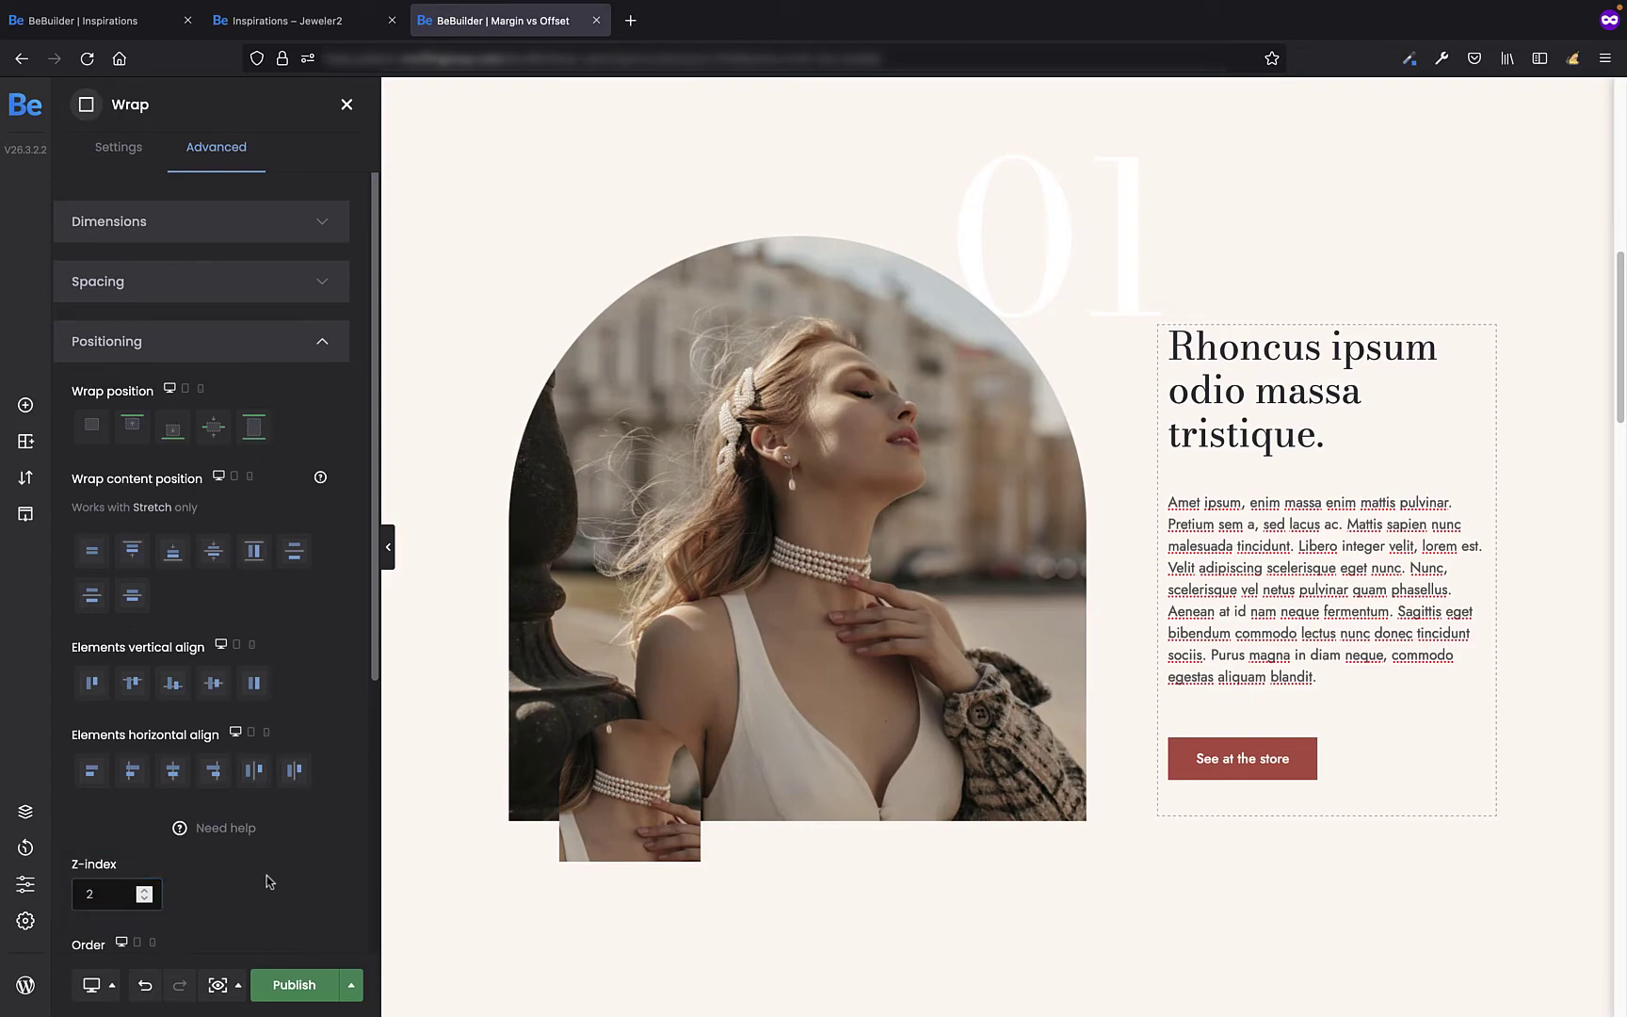